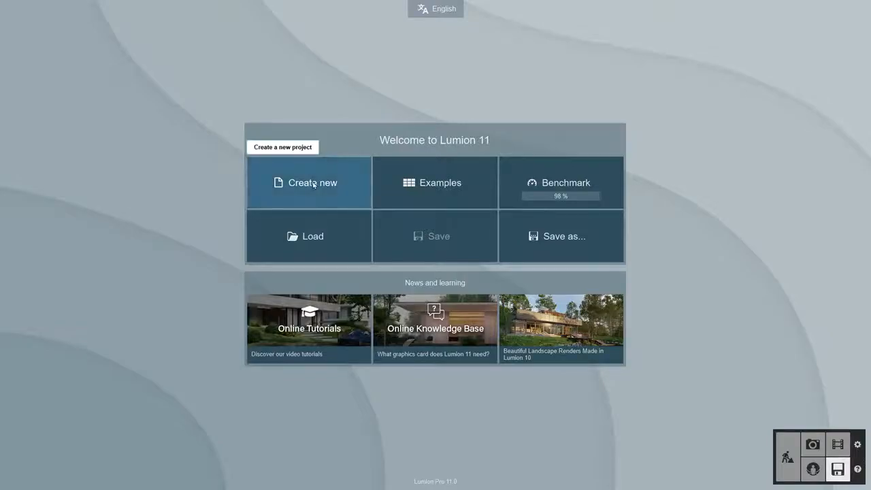
# - Create a new project on the plain environment and place the imported house model
pyautogui.click(315, 171)
pyautogui.click(319, 172)
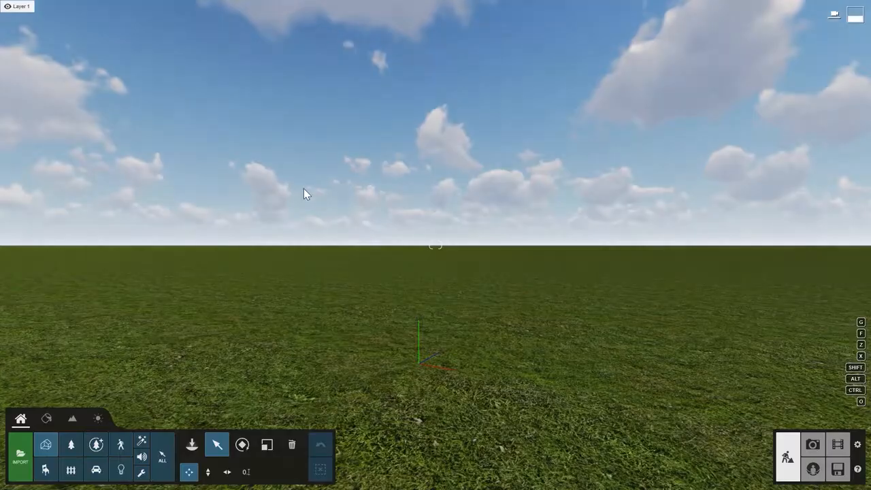
pyautogui.click(192, 446)
pyautogui.click(194, 446)
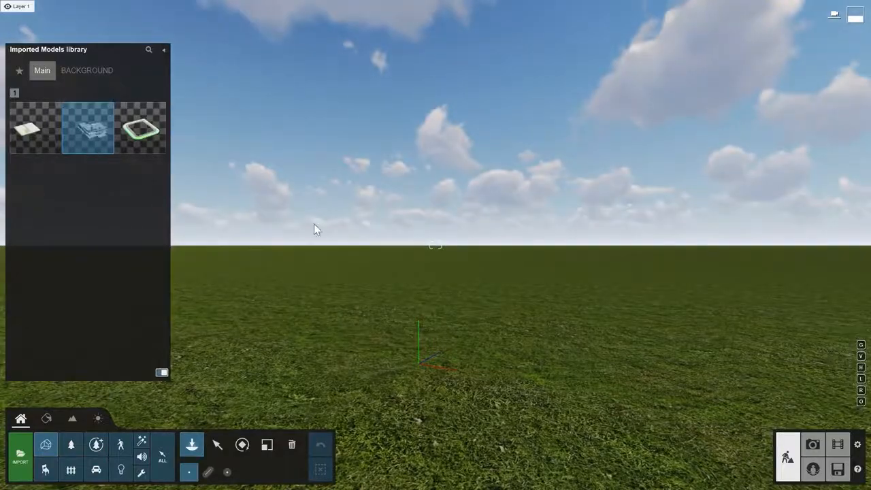
pyautogui.click(414, 320)
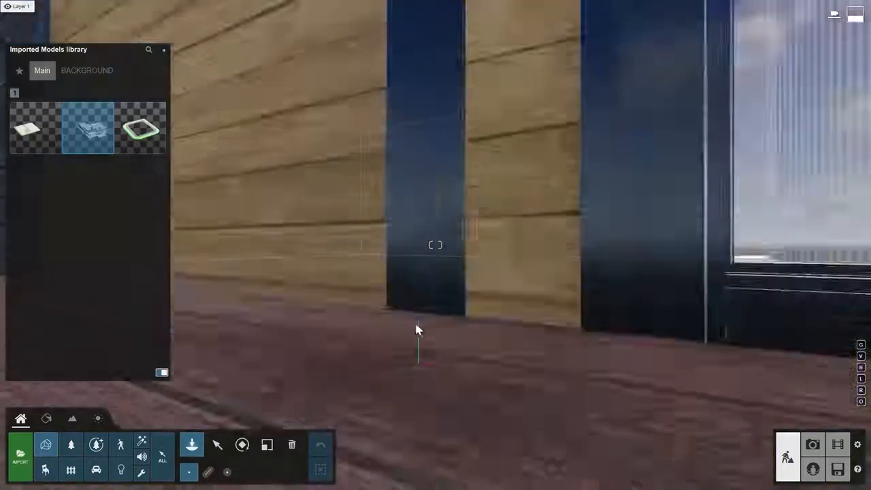
# - Pull the camera back from the house and reopen the Imported Models library
pyautogui.click(223, 447)
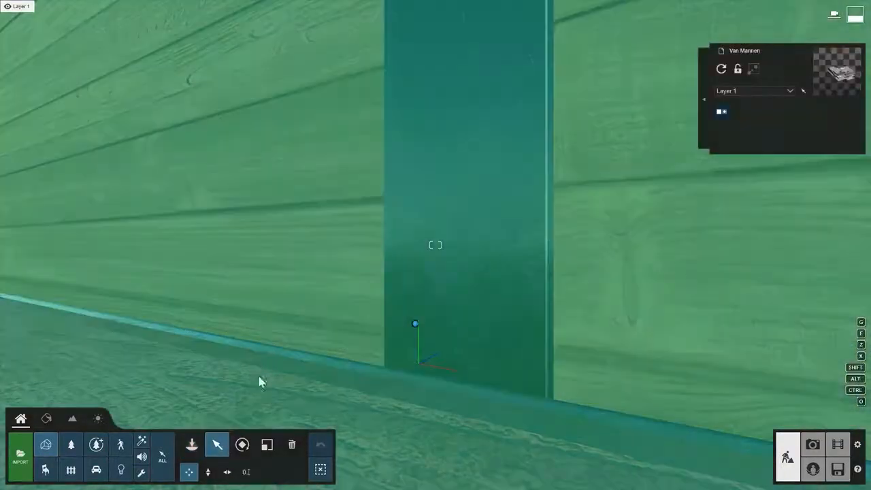
pyautogui.moveTo(261, 361); pyautogui.dragTo(261, 391, button='right')
pyautogui.press('s')
pyautogui.press('s')
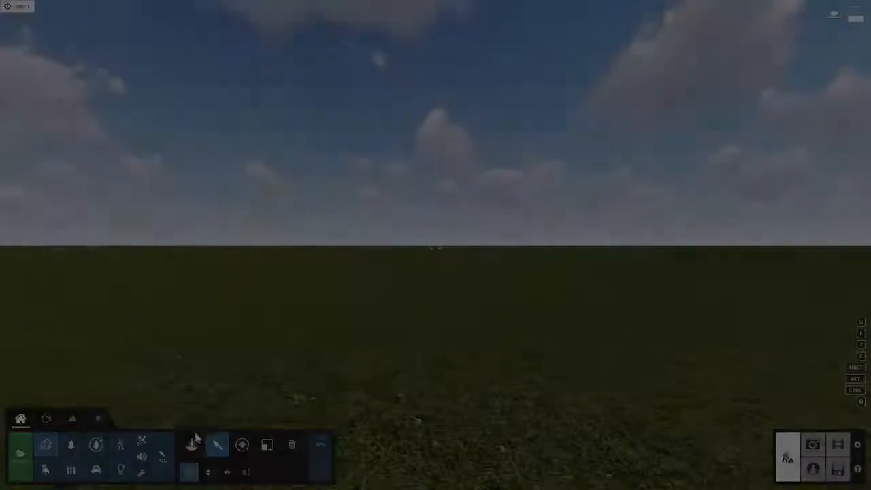
pyautogui.click(192, 444)
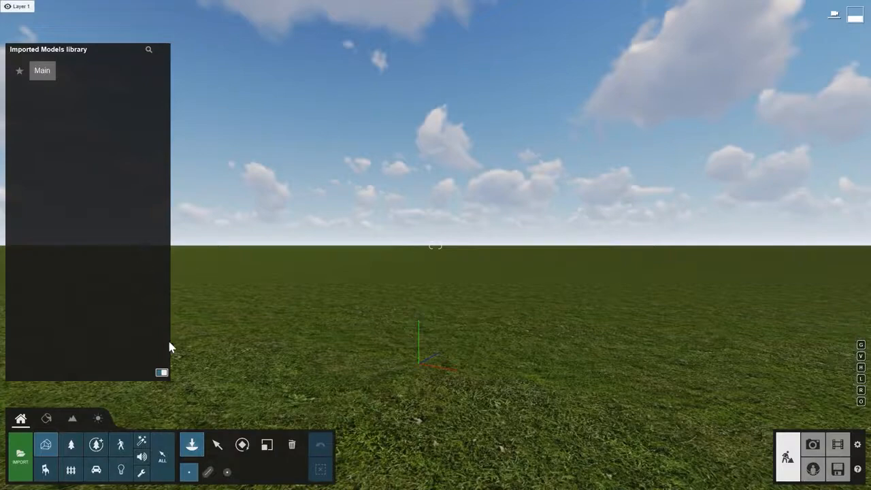
# - Load the Residential home example from Files, then move the camera toward the house
pyautogui.click(838, 469)
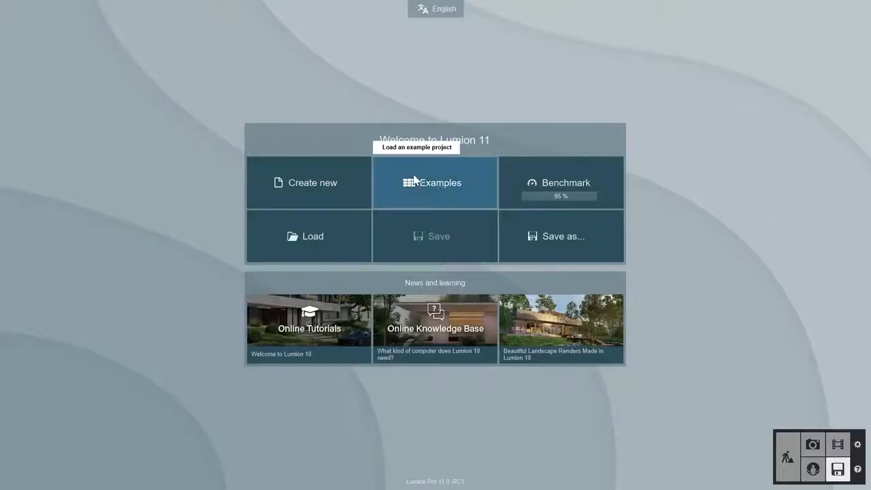
pyautogui.click(413, 178)
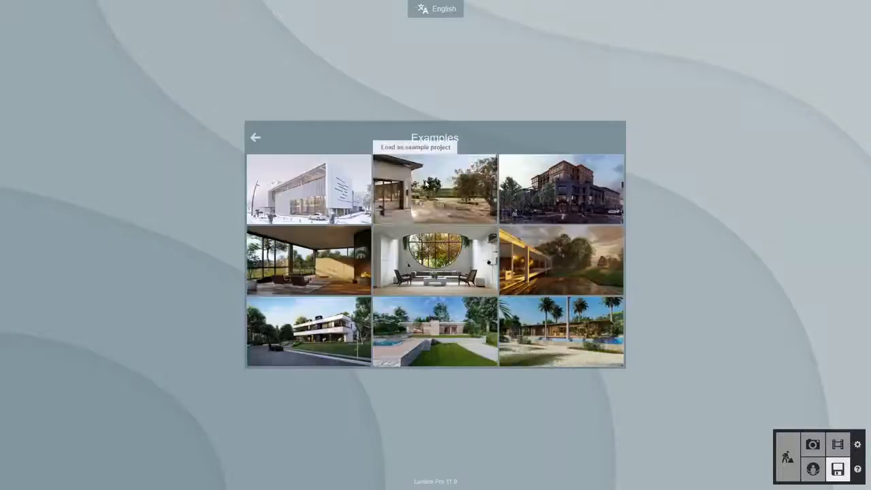
pyautogui.click(318, 332)
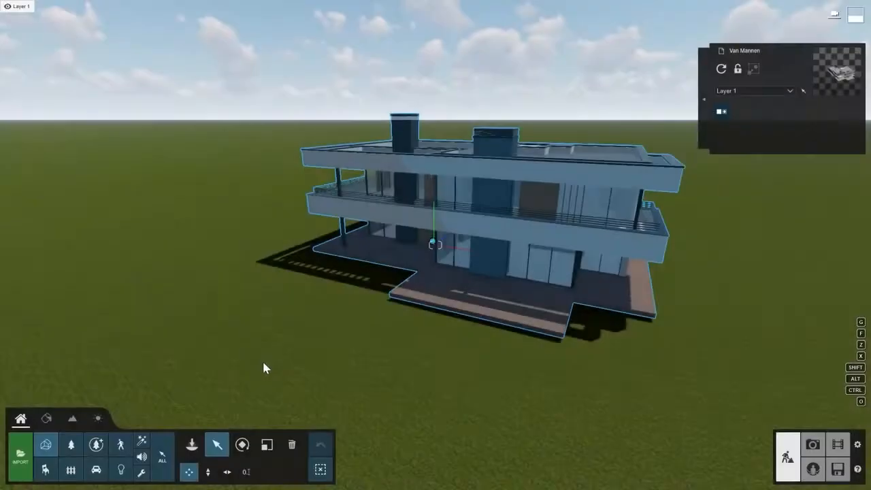
pyautogui.moveTo(262, 359); pyautogui.dragTo(259, 365, button='right')
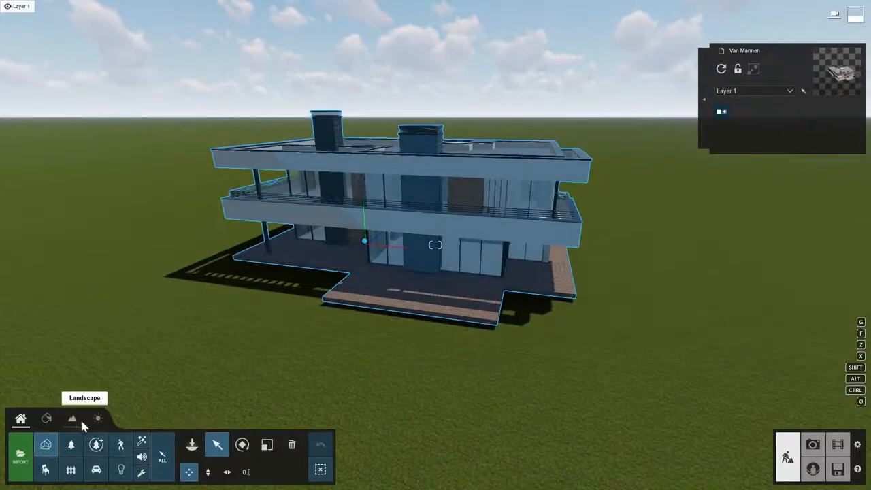
pyautogui.click(74, 421)
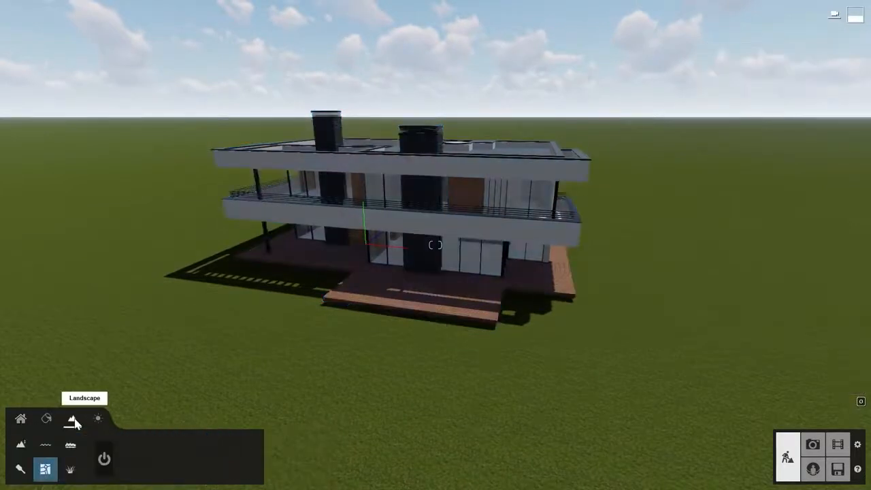
pyautogui.click(104, 459)
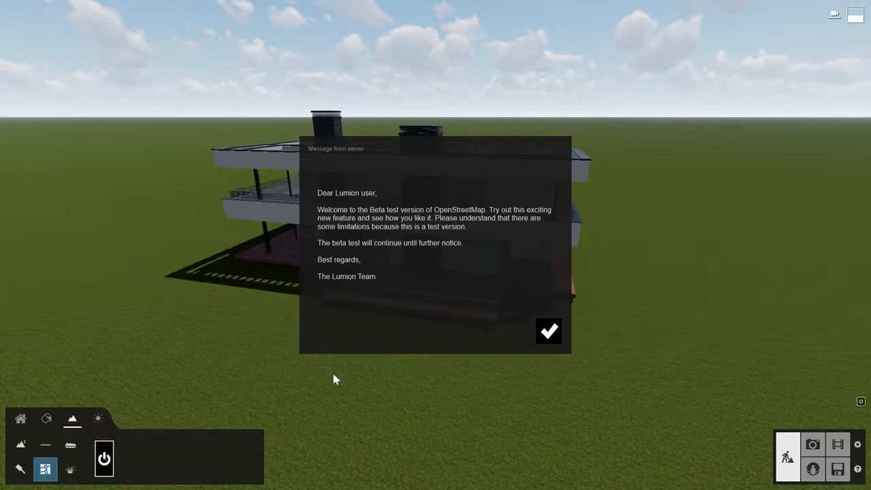
pyautogui.click(545, 333)
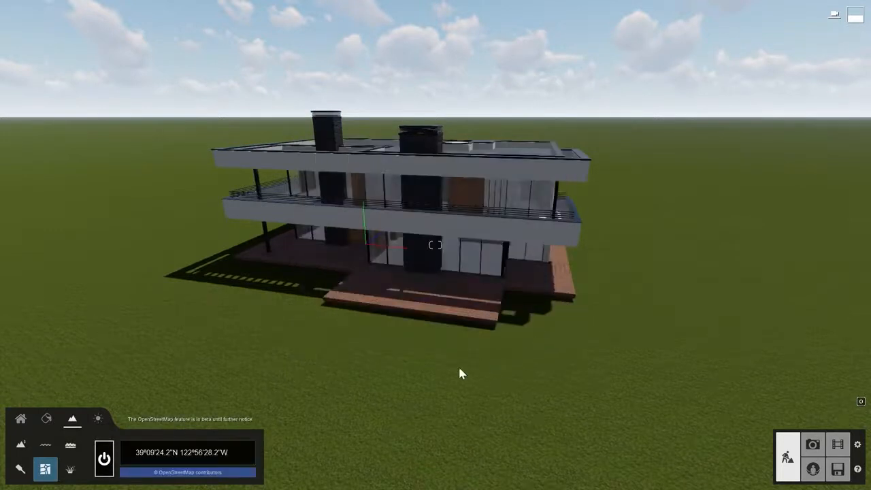
pyautogui.click(227, 446)
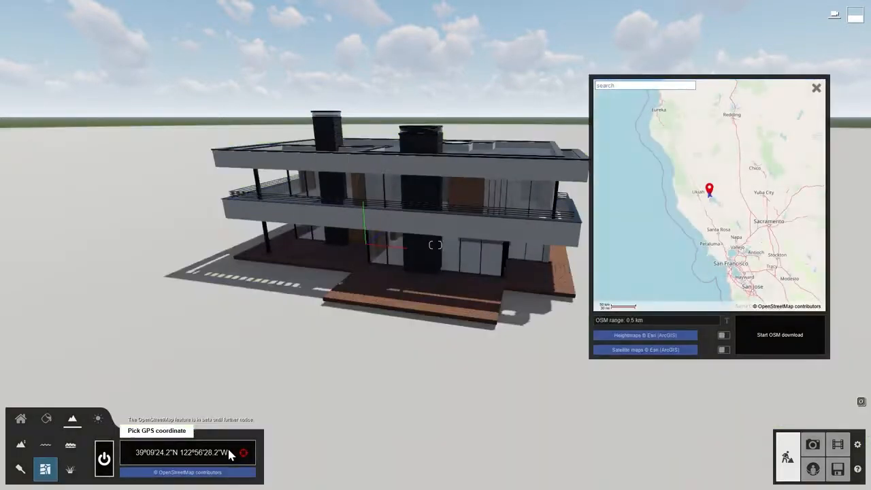
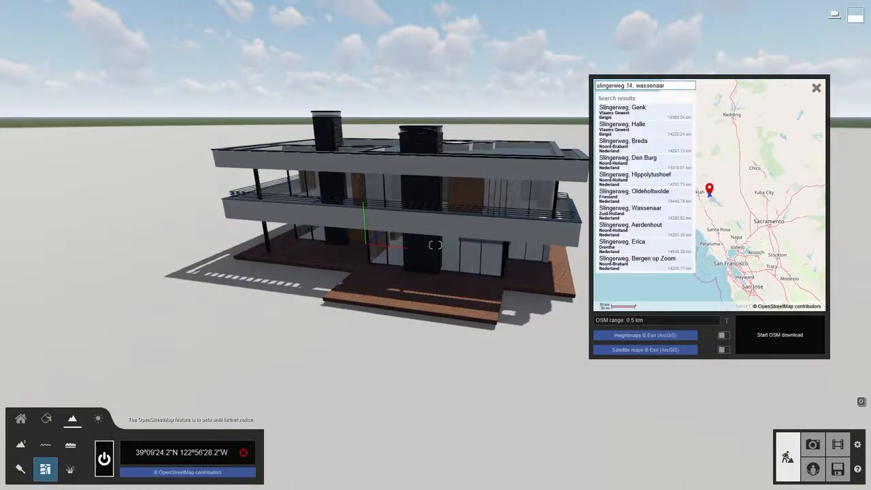
pyautogui.press('Return')
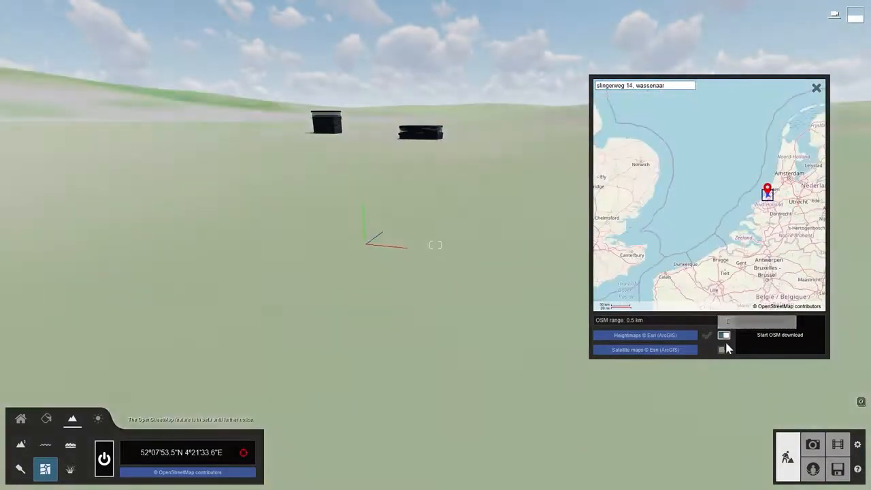
pyautogui.click(761, 337)
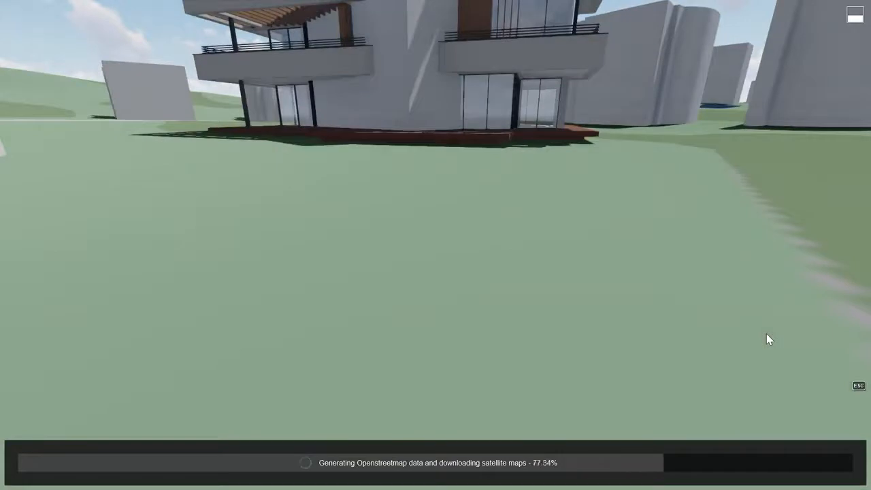
# - View the house from above and hide the OSM Water, Earth, Roads and Landuse layers
pyautogui.press('q')
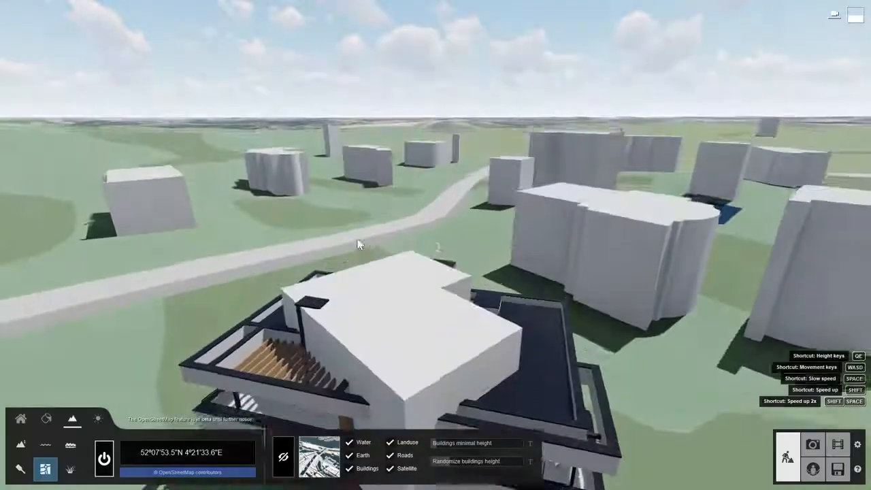
pyautogui.moveTo(357, 243); pyautogui.dragTo(389, 366, button='right')
pyautogui.press('s')
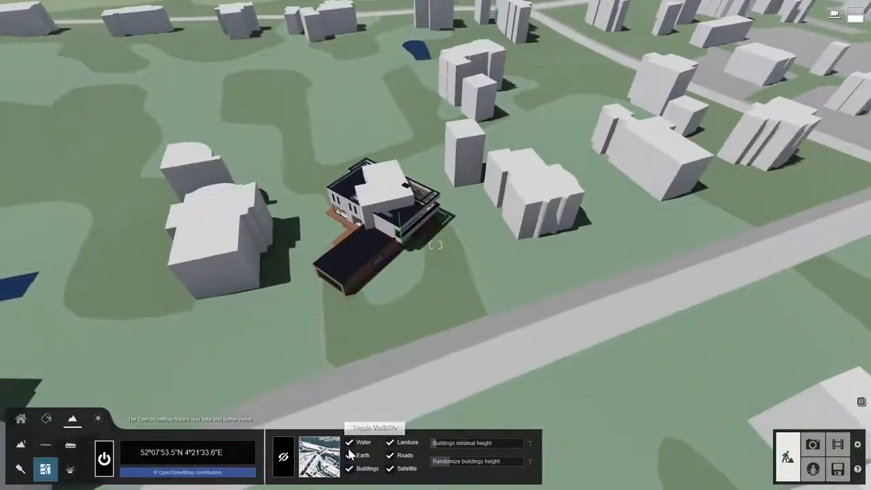
pyautogui.click(349, 442)
pyautogui.click(350, 455)
pyautogui.click(389, 455)
pyautogui.click(390, 441)
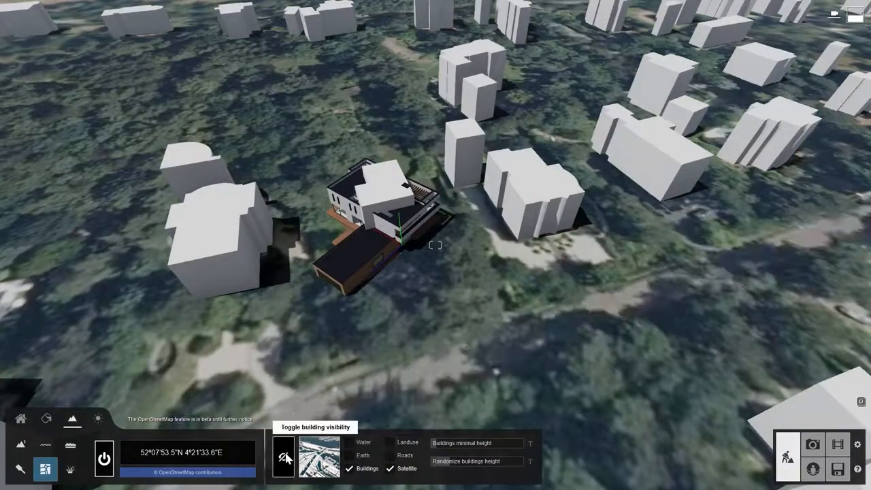
# - Hide the OpenStreetMap building block that overlaps the house
pyautogui.click(285, 457)
pyautogui.click(390, 207)
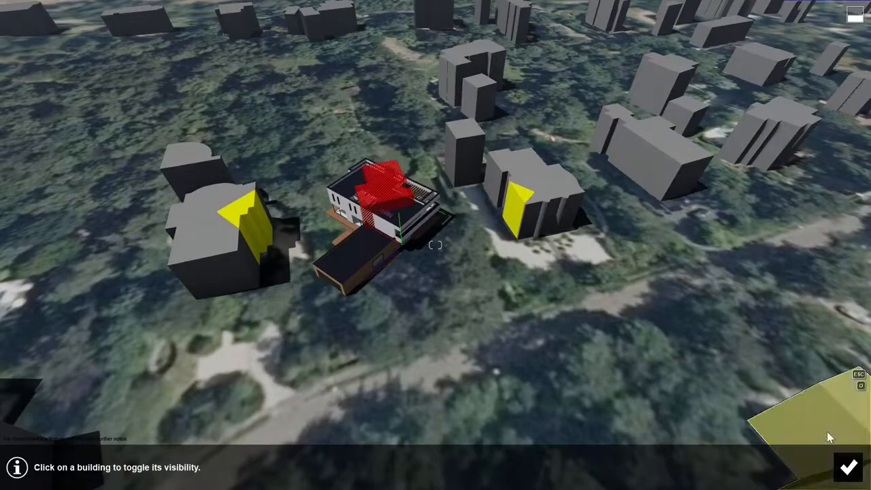
pyautogui.click(847, 466)
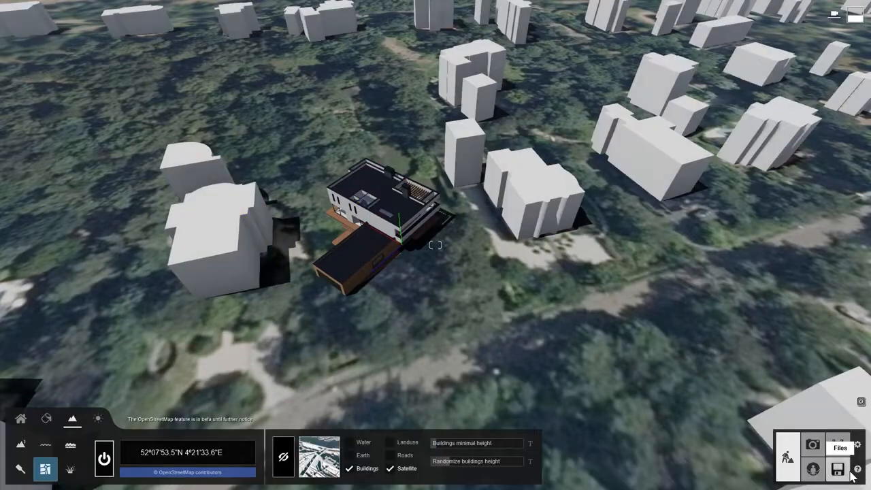
# - Rotate the house to fit its plot and switch to Photo mode
pyautogui.click(21, 419)
pyautogui.click(242, 445)
pyautogui.click(400, 223)
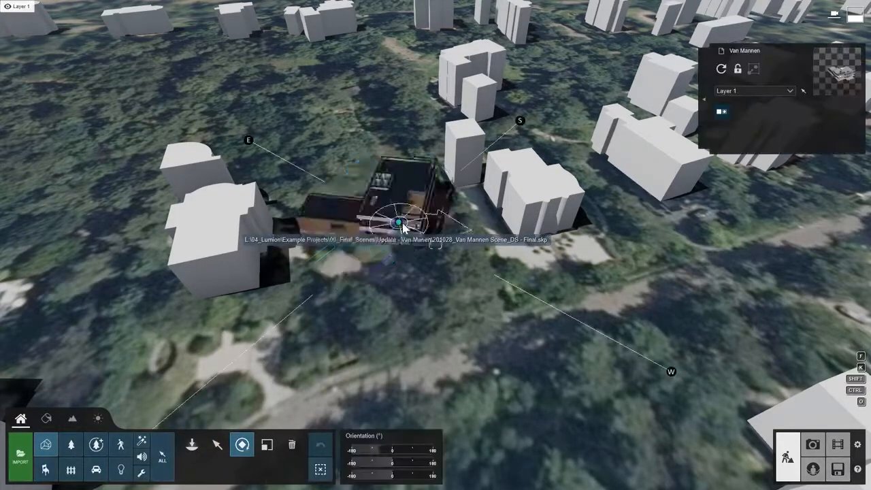
pyautogui.moveTo(403, 228); pyautogui.dragTo(370, 241)
pyautogui.click(218, 443)
pyautogui.click(812, 445)
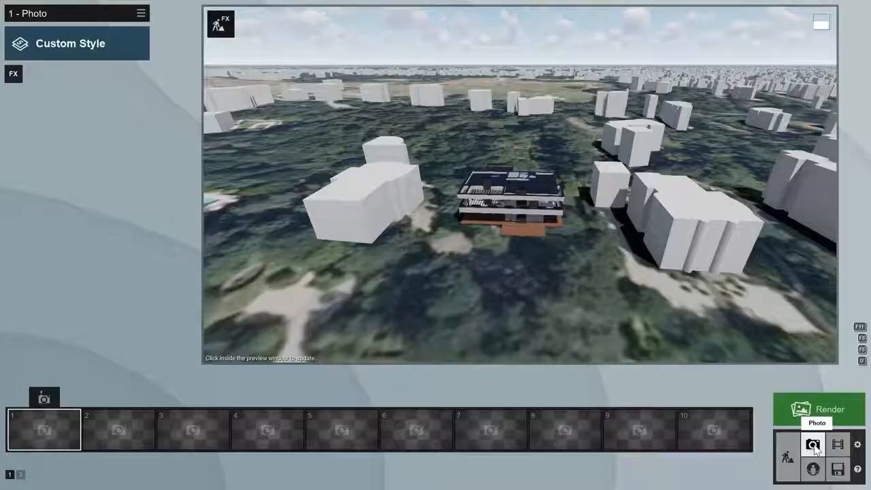
# - Store the current view as photo 1 and add the Photo Matching effect
pyautogui.click(44, 400)
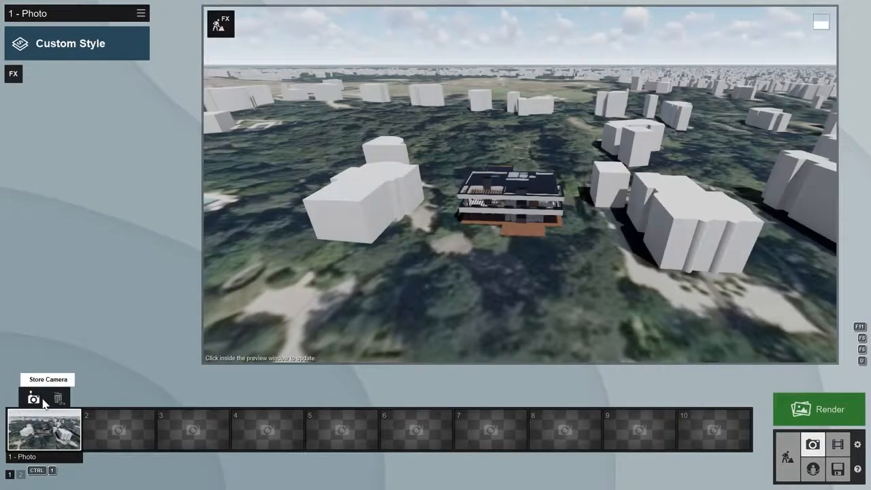
pyautogui.click(13, 74)
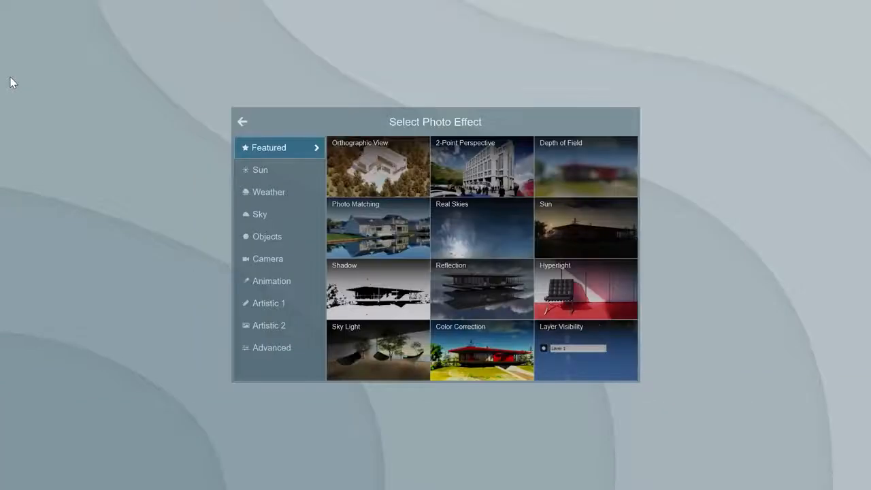
pyautogui.click(360, 227)
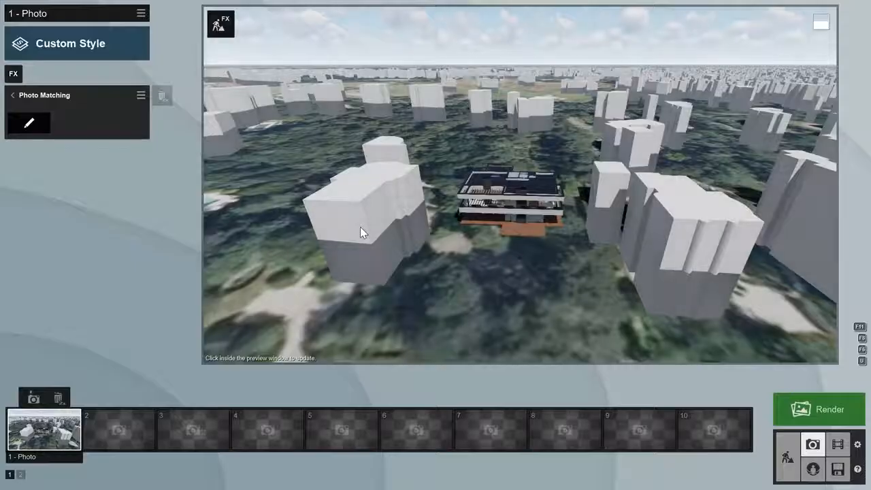
# - Edit the Photo Matching effect and load 721_2160.jpg as the reference photo
pyautogui.click(34, 129)
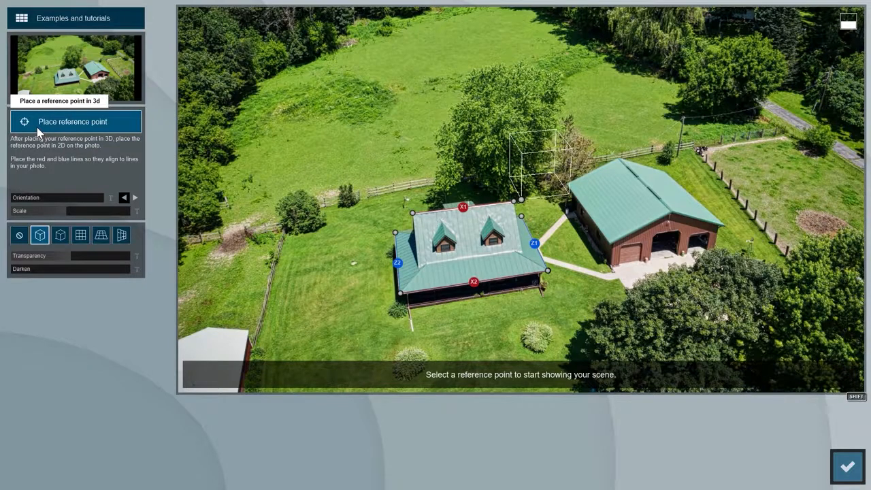
pyautogui.click(72, 77)
pyautogui.doubleClick(271, 132)
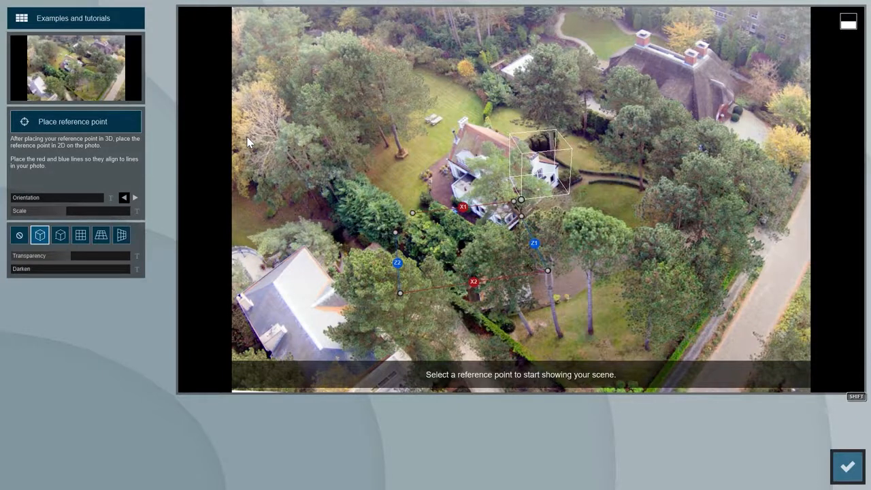
# - Align the blue Z1 and Z2 perspective lines with edges in the photo
pyautogui.moveTo(395, 233); pyautogui.dragTo(448, 159)
pyautogui.moveTo(400, 293); pyautogui.dragTo(419, 299)
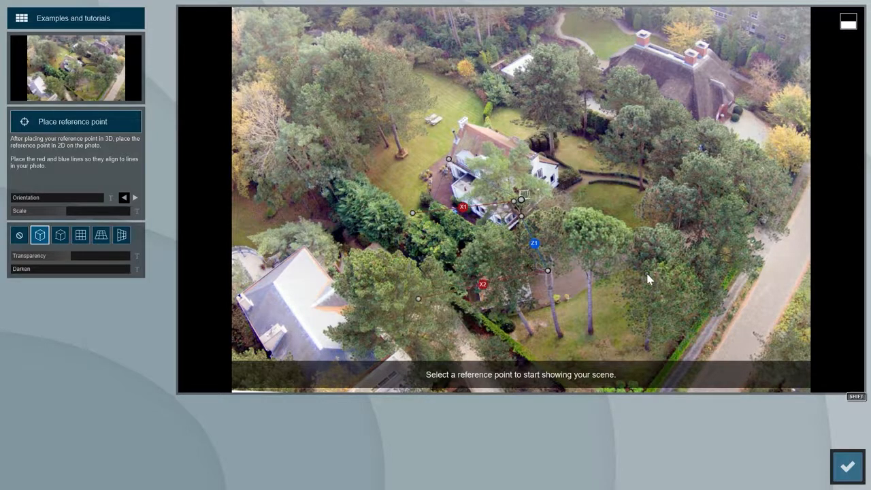
pyautogui.moveTo(714, 308); pyautogui.dragTo(733, 327)
pyautogui.moveTo(521, 216); pyautogui.dragTo(488, 127)
pyautogui.moveTo(547, 271); pyautogui.dragTo(815, 296)
# - Align the red X1 and X2 lines with the roof edges of neighbouring houses
pyautogui.moveTo(513, 204); pyautogui.dragTo(558, 164)
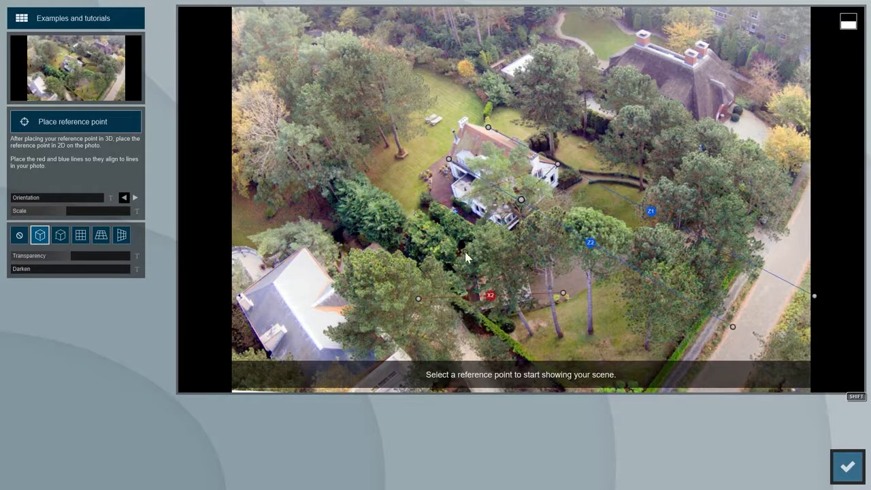
pyautogui.moveTo(412, 295); pyautogui.dragTo(406, 294)
pyautogui.moveTo(558, 164); pyautogui.dragTo(559, 184)
pyautogui.moveTo(406, 294); pyautogui.dragTo(472, 264)
pyautogui.moveTo(562, 292); pyautogui.dragTo(440, 103)
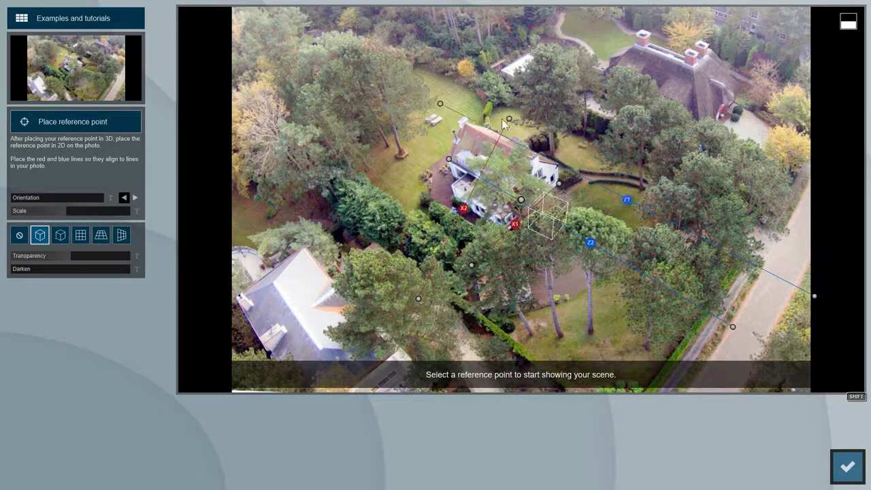
pyautogui.keyDown('shift'); pyautogui.moveTo(508, 119); pyautogui.dragTo(487, 128); pyautogui.keyUp('shift')
pyautogui.moveTo(418, 298); pyautogui.dragTo(285, 293)
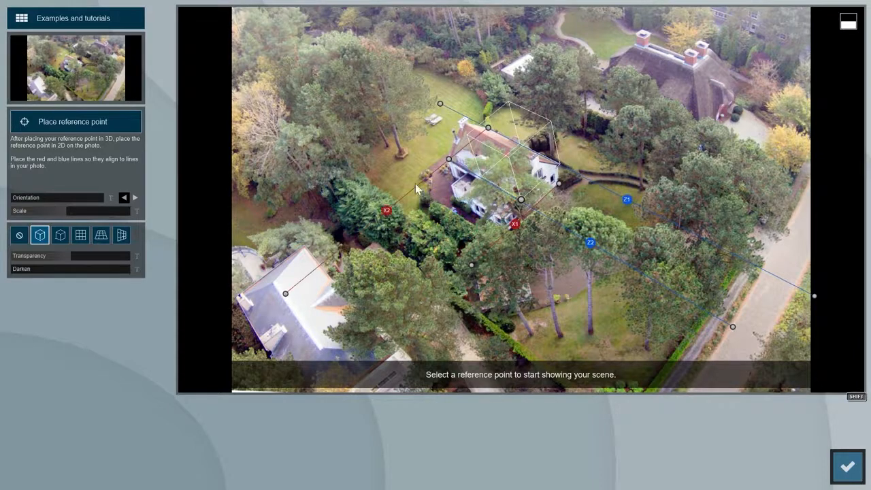
# - Fine-tune the Z2 line, show and position the alignment grid, then begin reference-point placement
pyautogui.moveTo(381, 120); pyautogui.dragTo(379, 120)
pyautogui.click(60, 235)
pyautogui.moveTo(521, 199); pyautogui.dragTo(638, 137)
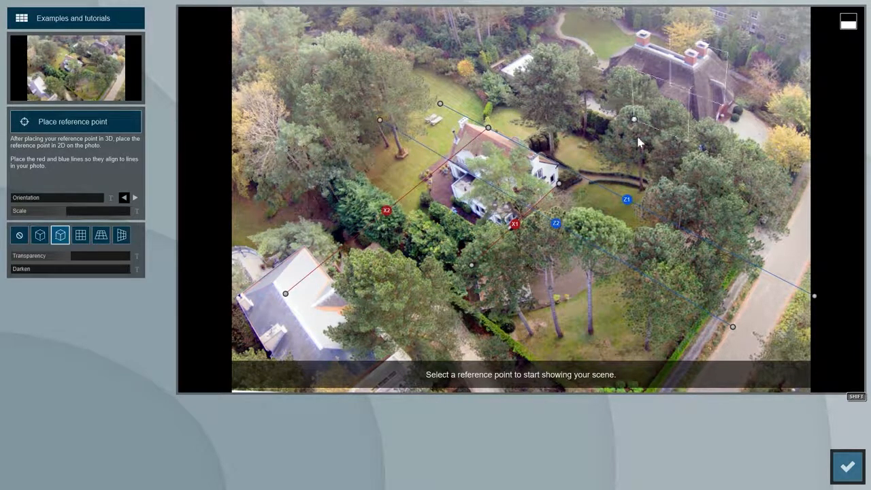
pyautogui.click(100, 235)
pyautogui.moveTo(345, 213); pyautogui.dragTo(432, 245)
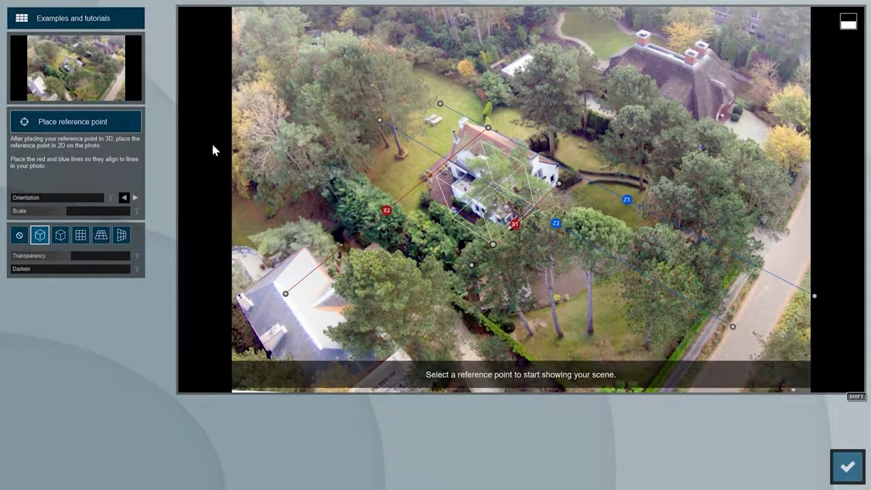
pyautogui.click(76, 125)
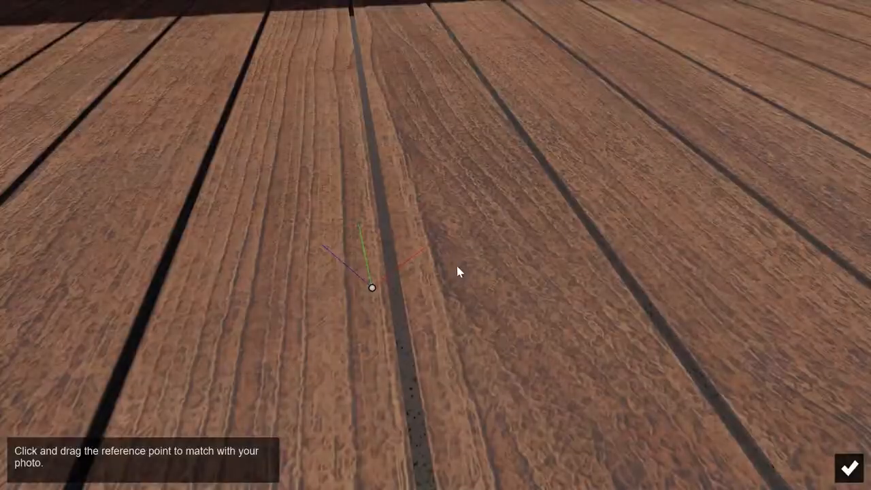
# - Drag the 3D reference point to the house's lower-left corner and confirm it
pyautogui.scroll(-10, 456, 263)
pyautogui.scroll(-4, 501, 287)
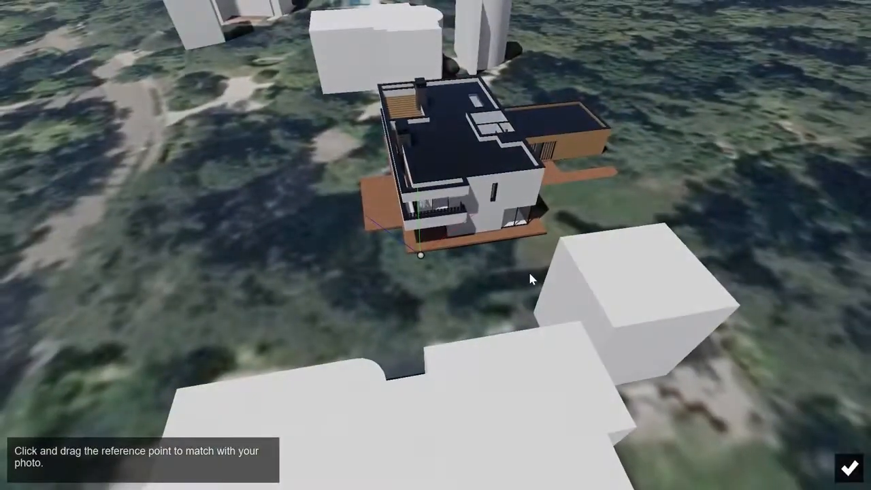
pyautogui.moveTo(528, 273); pyautogui.dragTo(721, 275, button='right')
pyautogui.moveTo(340, 327); pyautogui.dragTo(327, 259, button='right')
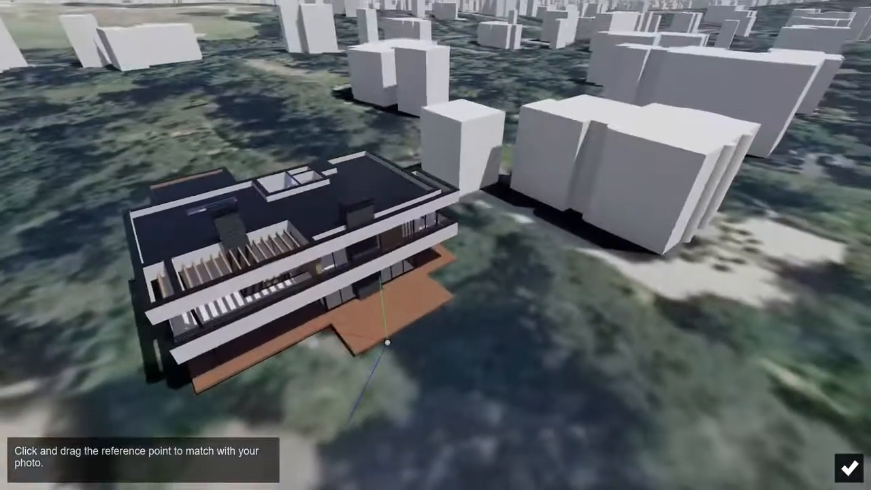
pyautogui.moveTo(387, 343); pyautogui.dragTo(196, 388)
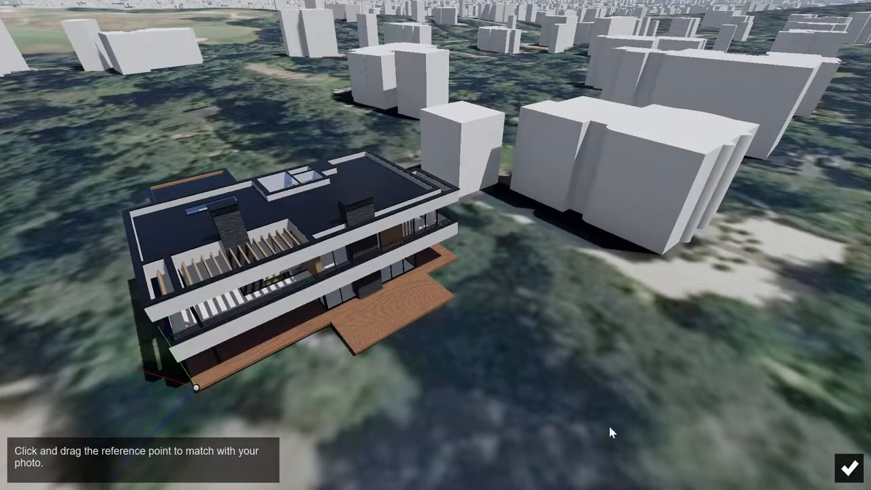
pyautogui.click(852, 465)
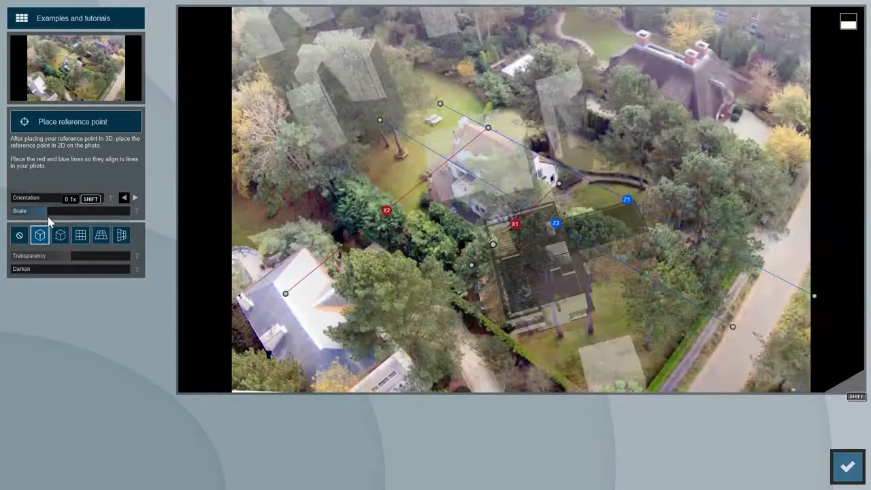
# - Adjust the house's orientation, scale and position so it sits in the photo's garden, then confirm
pyautogui.moveTo(29, 197); pyautogui.dragTo(34, 199)
pyautogui.moveTo(870, 254)
pyautogui.keyDown('shift'); pyautogui.mouseDown()
pyautogui.moveTo(796, 253)
pyautogui.moveTo(870, 254)
pyautogui.mouseUp(); pyautogui.keyUp('shift')
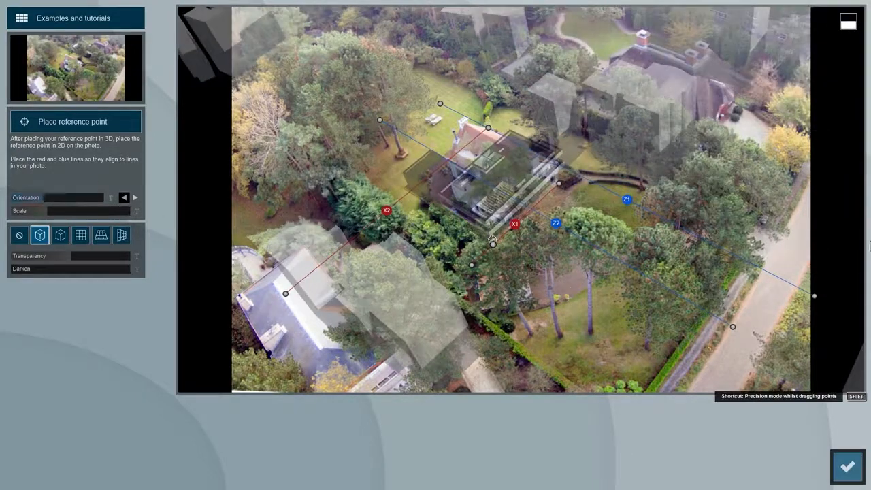
pyautogui.keyDown('shift'); pyautogui.moveTo(36, 208); pyautogui.dragTo(171, 215); pyautogui.keyUp('shift')
pyautogui.moveTo(493, 251)
pyautogui.keyDown('shift'); pyautogui.mouseDown()
pyautogui.moveTo(485, 242)
pyautogui.moveTo(464, 247)
pyautogui.moveTo(485, 260)
pyautogui.mouseUp(); pyautogui.keyUp('shift')
pyautogui.keyDown('shift'); pyautogui.moveTo(66, 211); pyautogui.dragTo(216, 208); pyautogui.keyUp('shift')
pyautogui.keyDown('shift'); pyautogui.moveTo(487, 262); pyautogui.dragTo(479, 268); pyautogui.keyUp('shift')
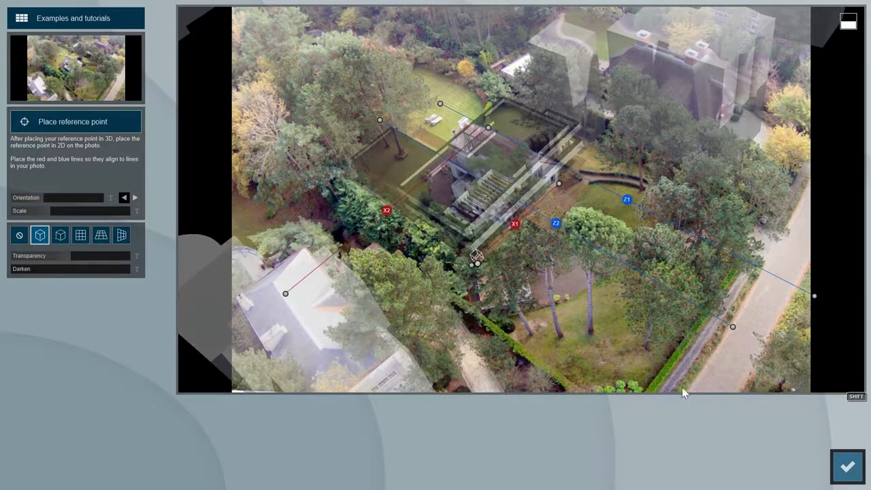
pyautogui.click(847, 466)
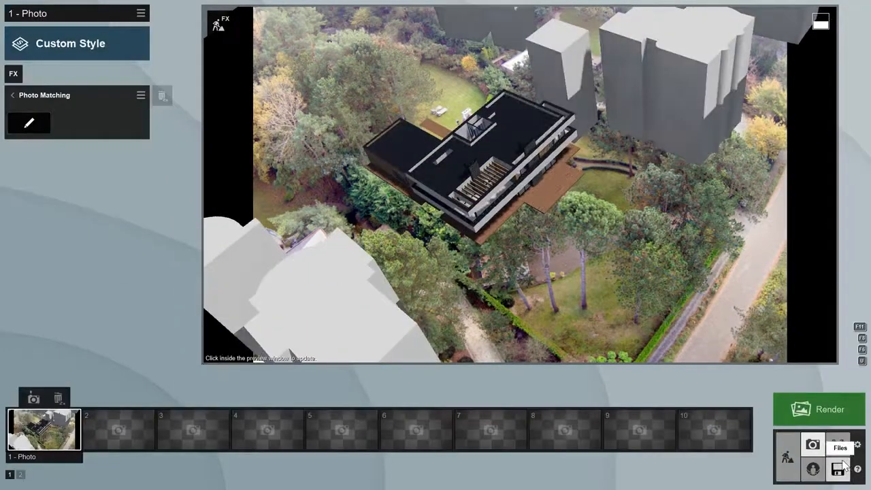
# - In Build mode, uncheck OpenStreetMap Buildings, then go back to Photo mode
pyautogui.click(789, 457)
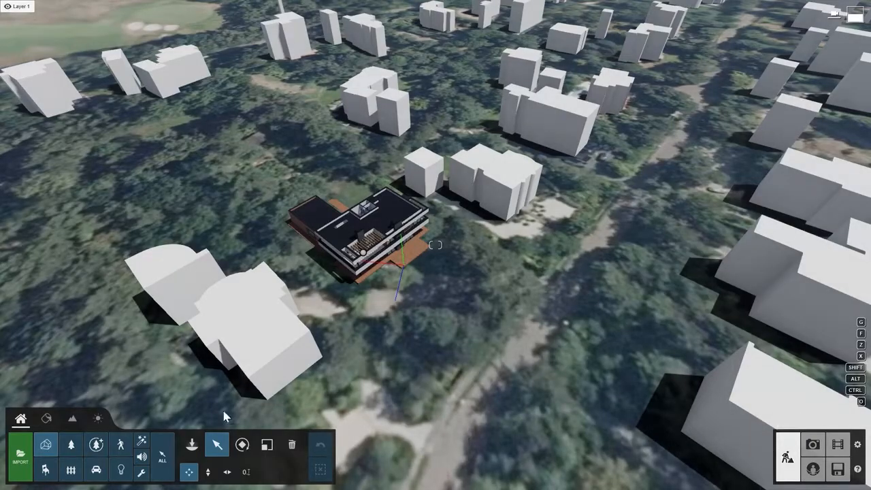
pyautogui.click(80, 420)
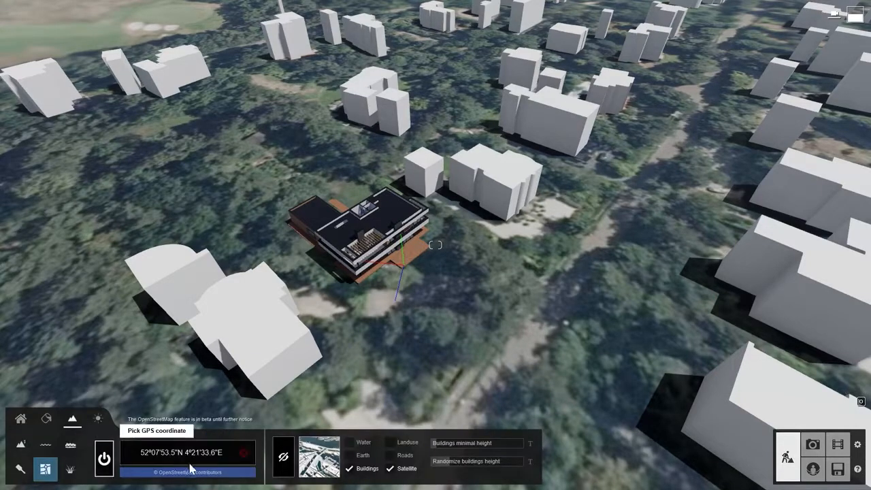
pyautogui.click(350, 469)
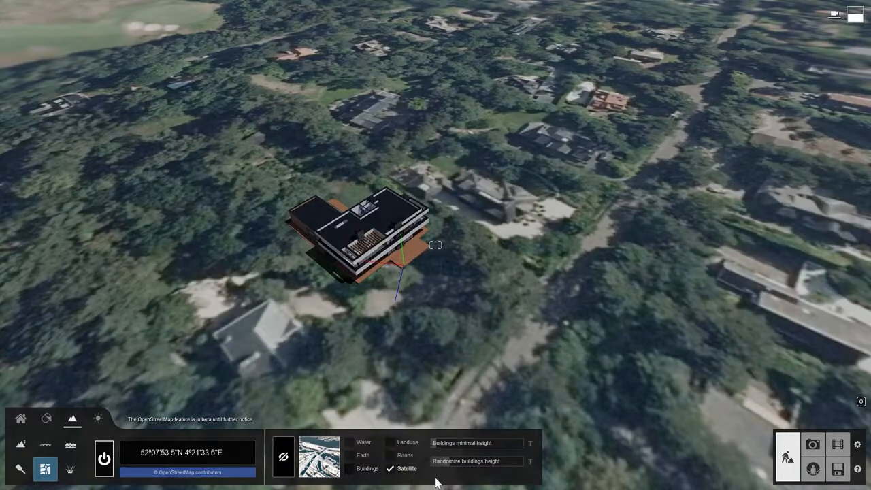
pyautogui.click(22, 420)
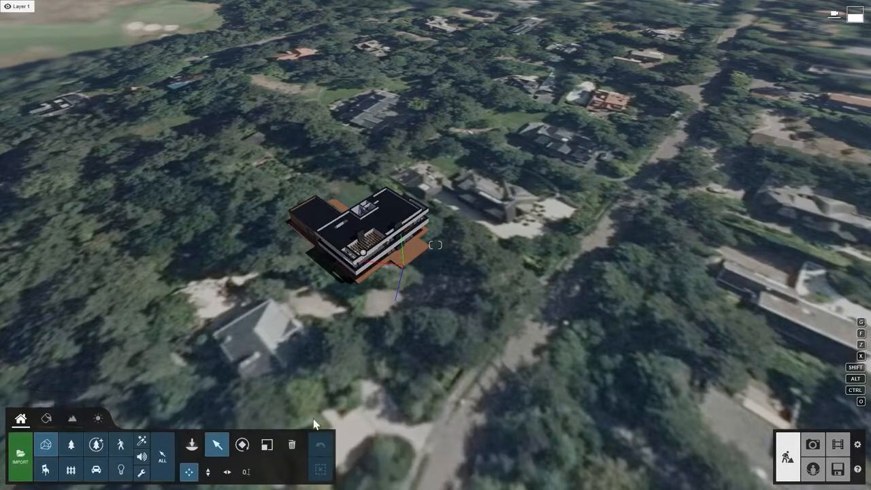
pyautogui.click(812, 444)
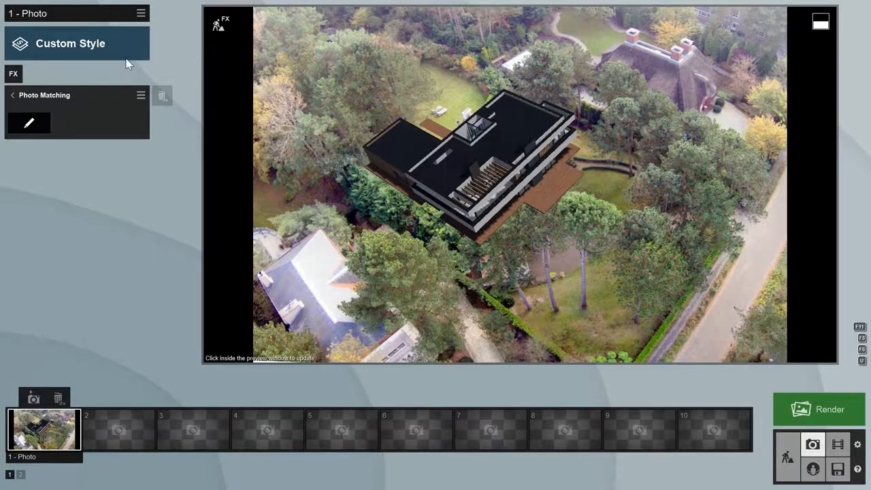
# - Apply the Overcast style to photo 1 and switch back to Build mode
pyautogui.click(98, 53)
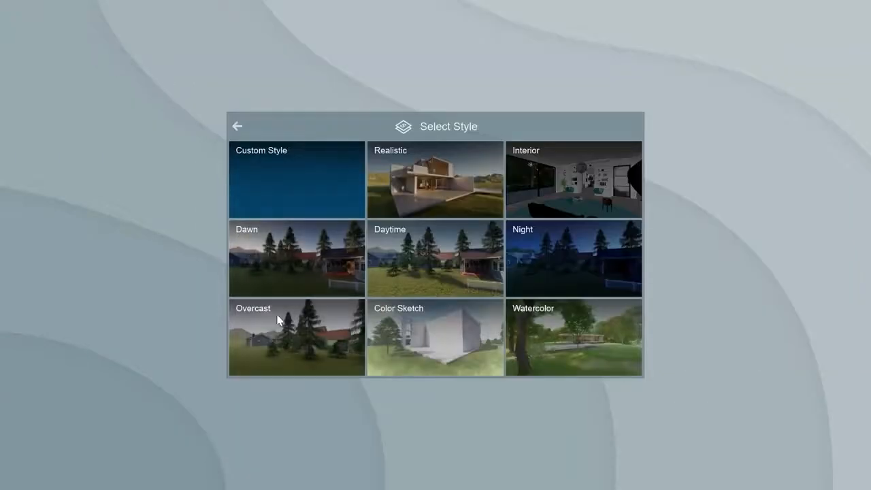
pyautogui.click(282, 332)
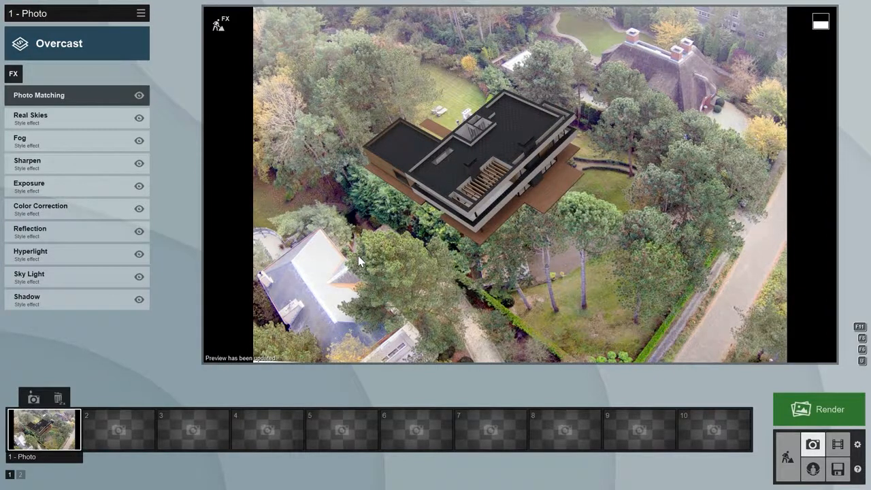
pyautogui.click(788, 444)
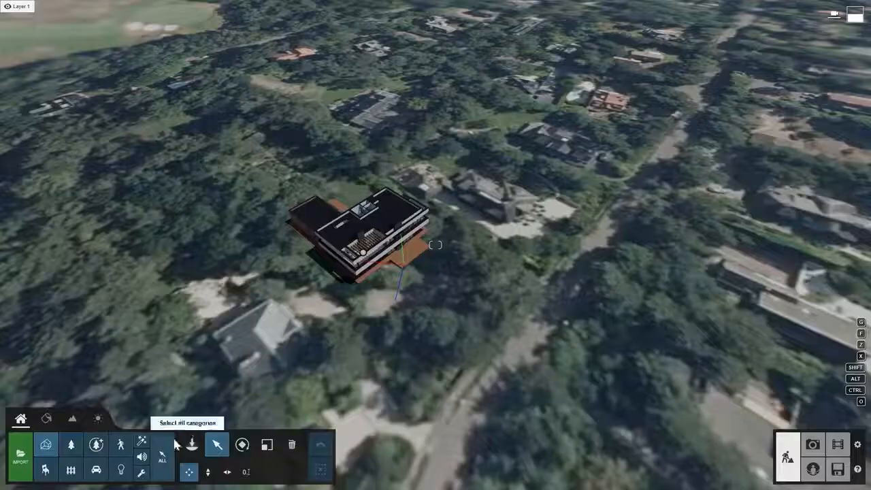
# - Plant the eighth European Aspen variant just in front of the house and preview it in Photo mode
pyautogui.click(192, 444)
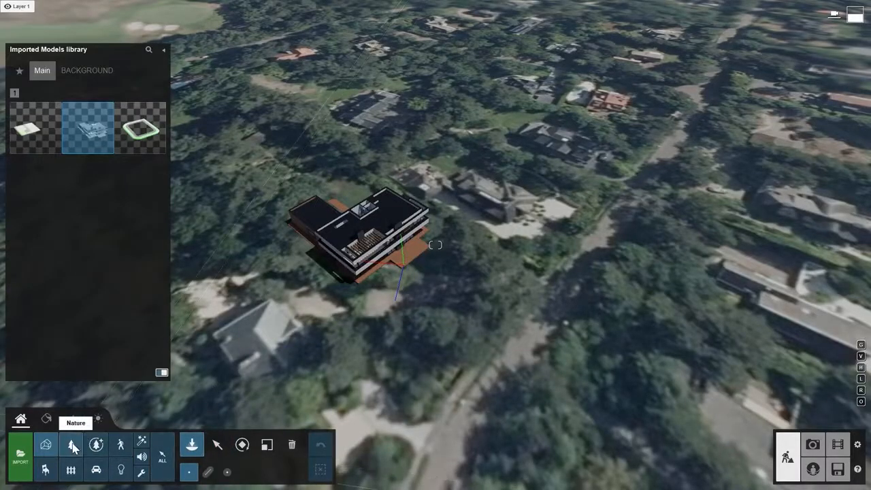
pyautogui.click(70, 443)
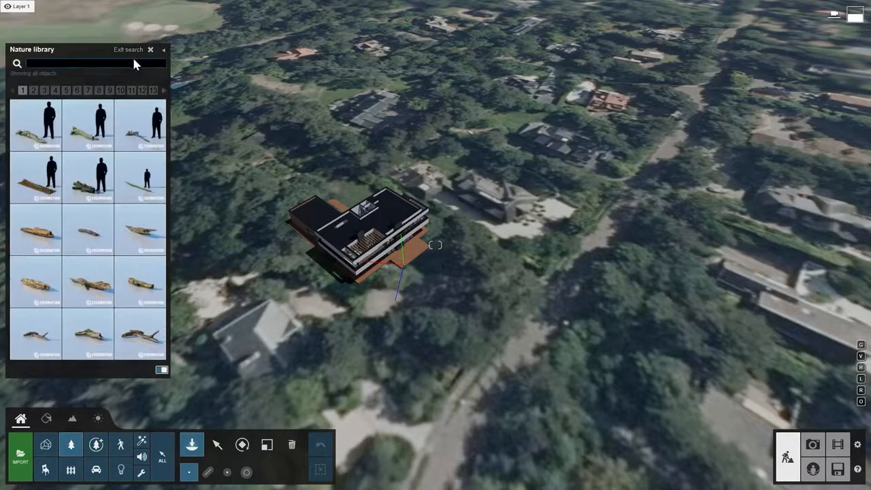
pyautogui.write('europeanaspen')
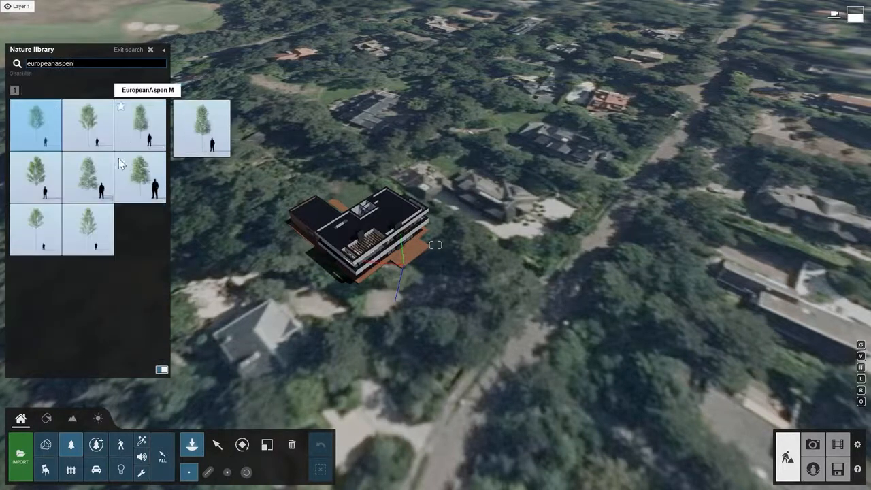
pyautogui.click(95, 226)
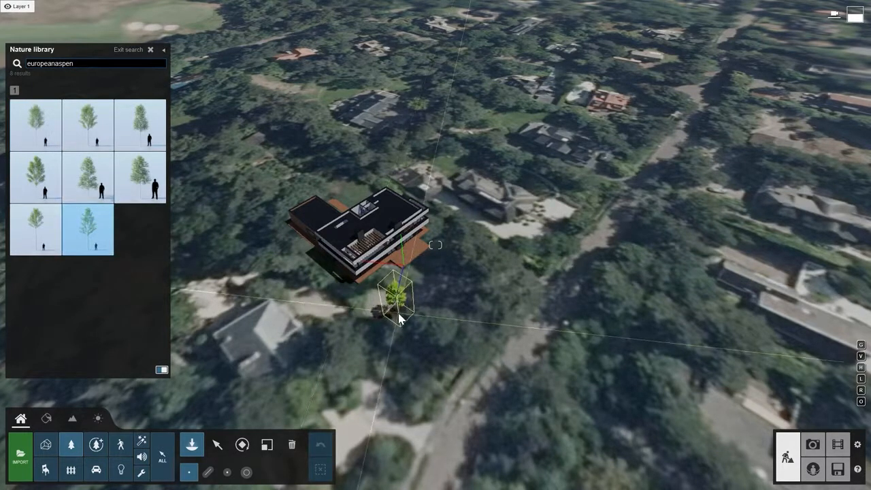
pyautogui.click(398, 320)
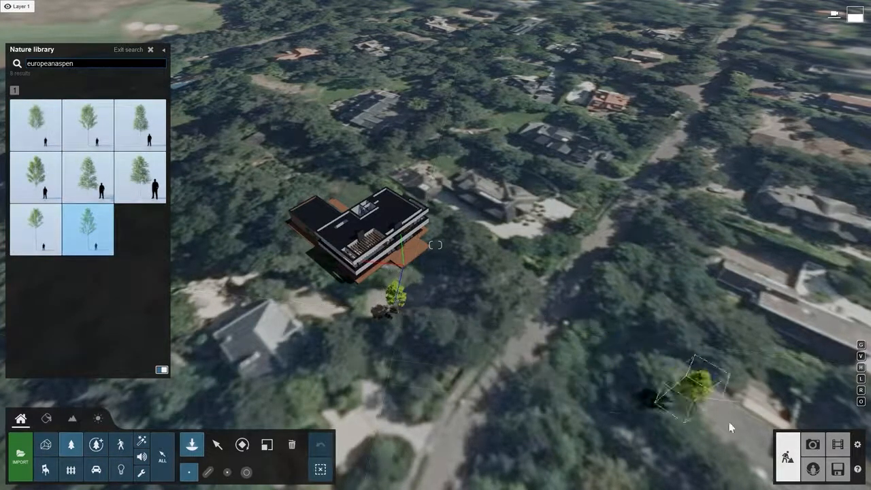
pyautogui.click(815, 448)
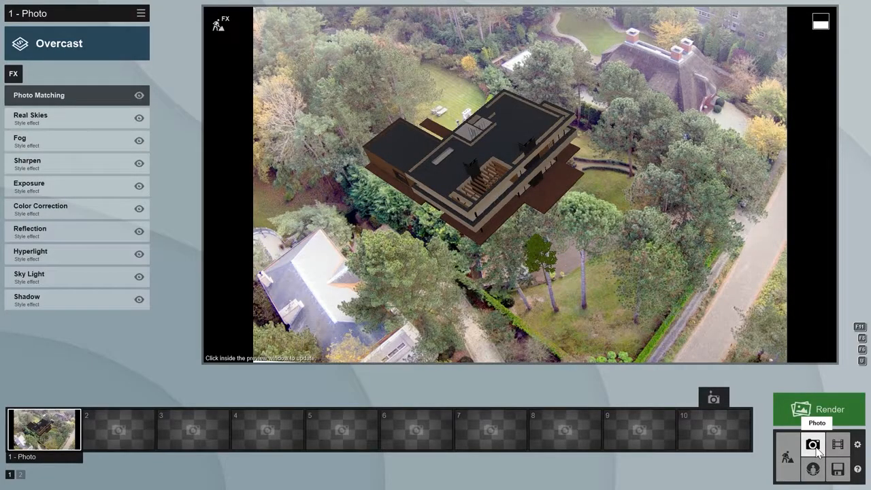
# - Scale up the placed aspen and preview the larger tree in the photo match
pyautogui.click(790, 456)
pyautogui.click(217, 444)
pyautogui.click(402, 323)
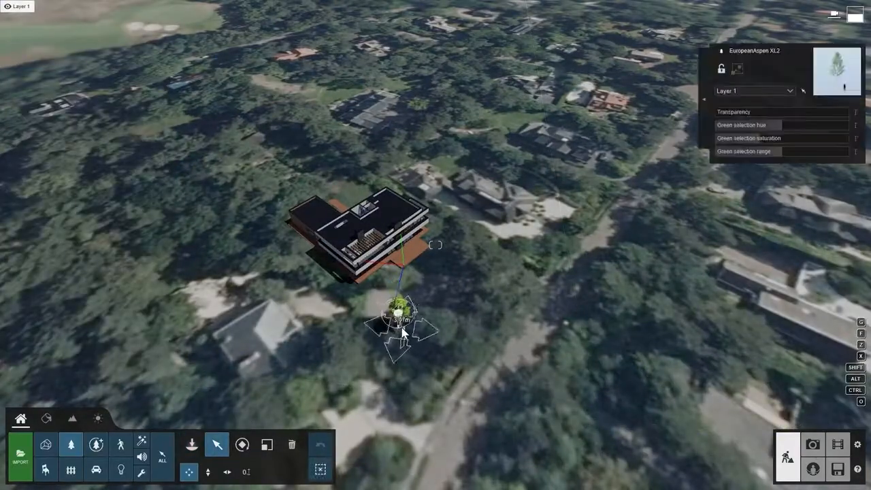
pyautogui.click(266, 444)
pyautogui.moveTo(402, 329); pyautogui.dragTo(406, 315)
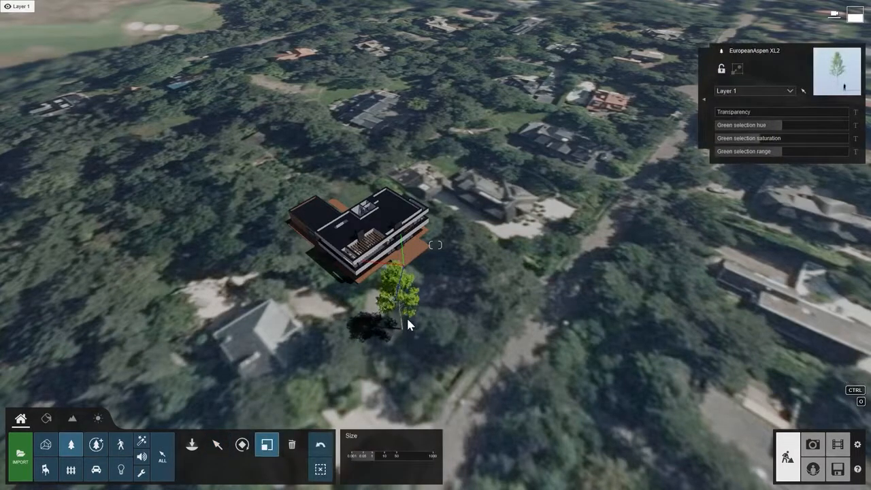
pyautogui.click(812, 444)
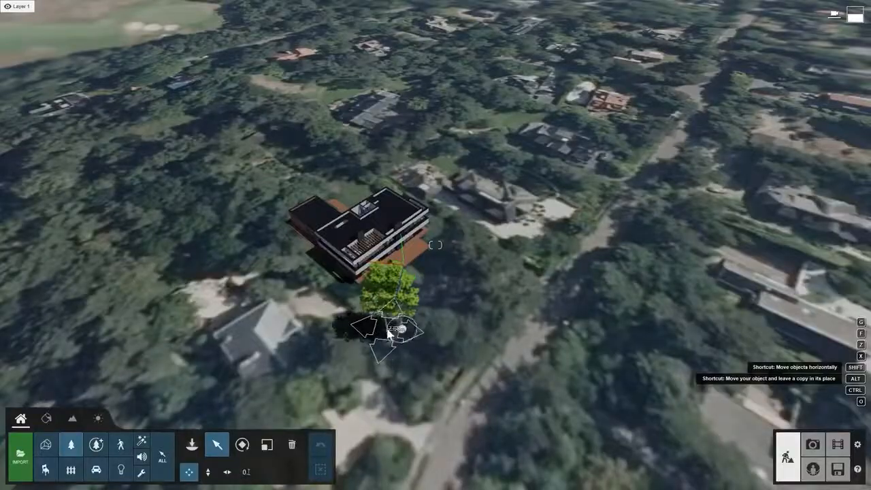
# - Duplicate the aspen beside itself, then resize and rotate the right and left copies differently
pyautogui.keyDown('alt'); pyautogui.moveTo(401, 330); pyautogui.dragTo(422, 333); pyautogui.keyUp('alt')
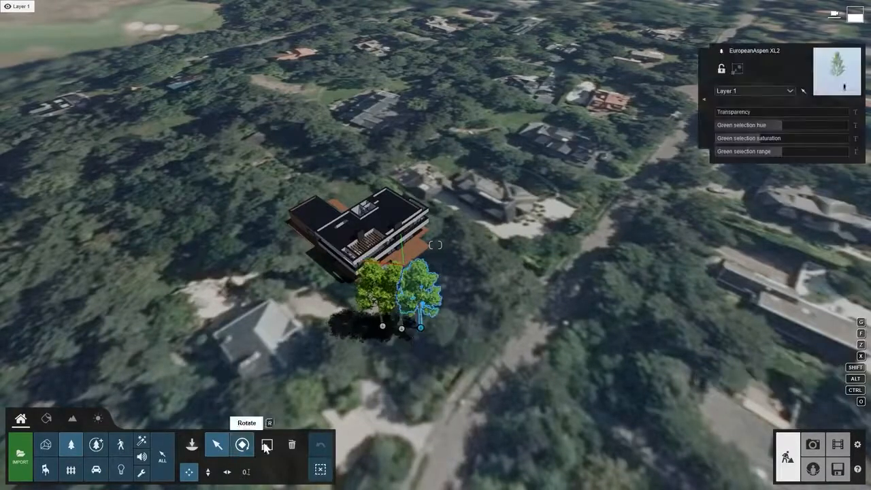
pyautogui.click(267, 444)
pyautogui.moveTo(421, 330); pyautogui.dragTo(427, 334)
pyautogui.click(241, 445)
pyautogui.click(383, 331)
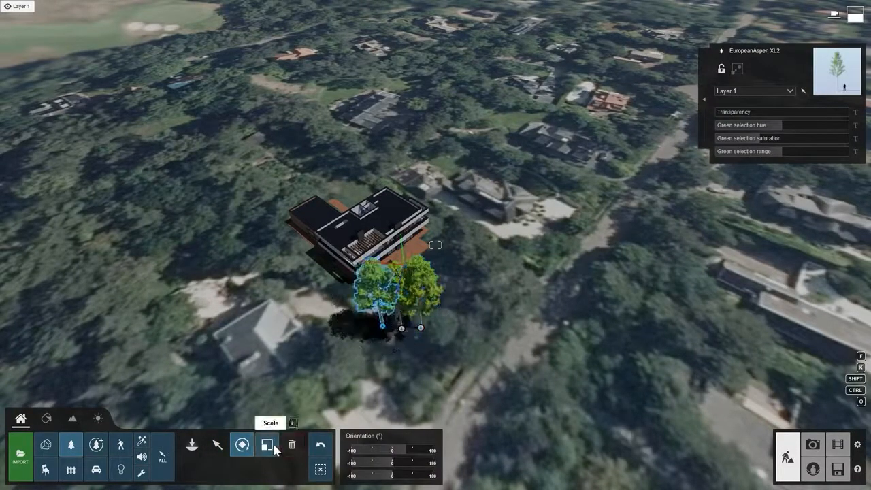
pyautogui.click(266, 445)
pyautogui.click(241, 445)
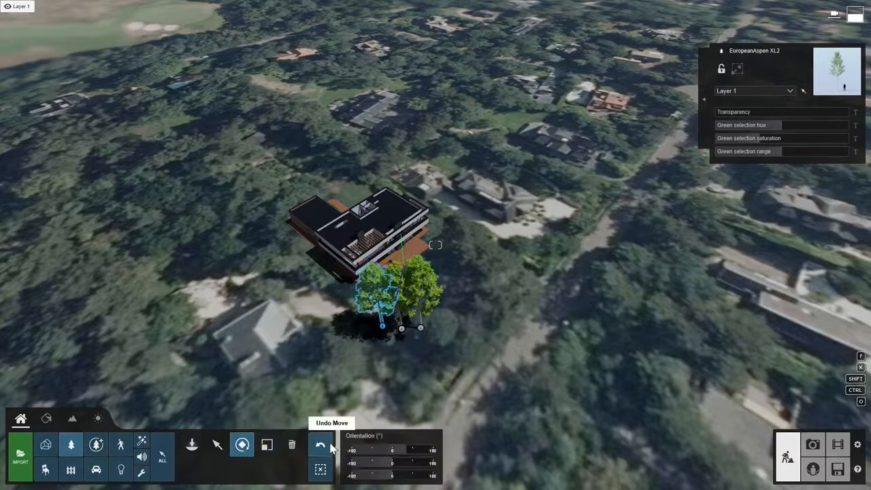
pyautogui.moveTo(392, 450); pyautogui.dragTo(362, 450)
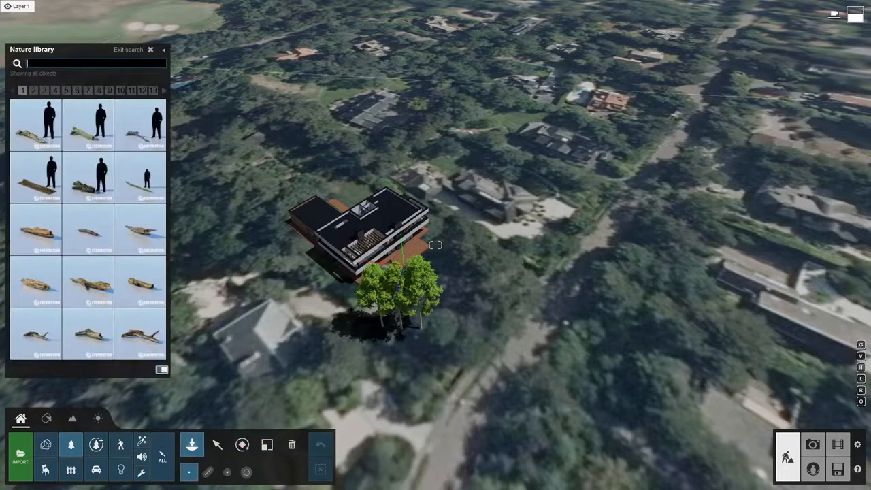
# - Line-place nine third-variant Black Elder trees along the house's left side and view them in Photo mode
pyautogui.write('blackelder')
pyautogui.click(140, 124)
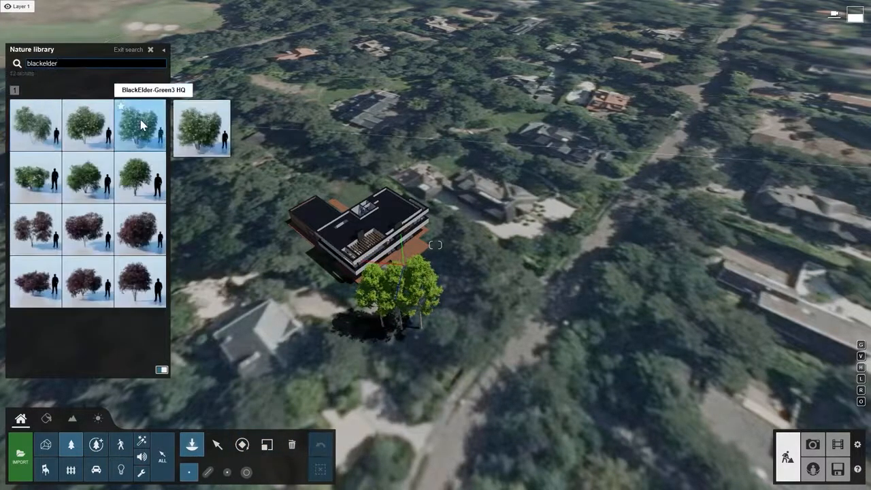
pyautogui.click(207, 471)
pyautogui.moveTo(352, 290); pyautogui.dragTo(276, 218)
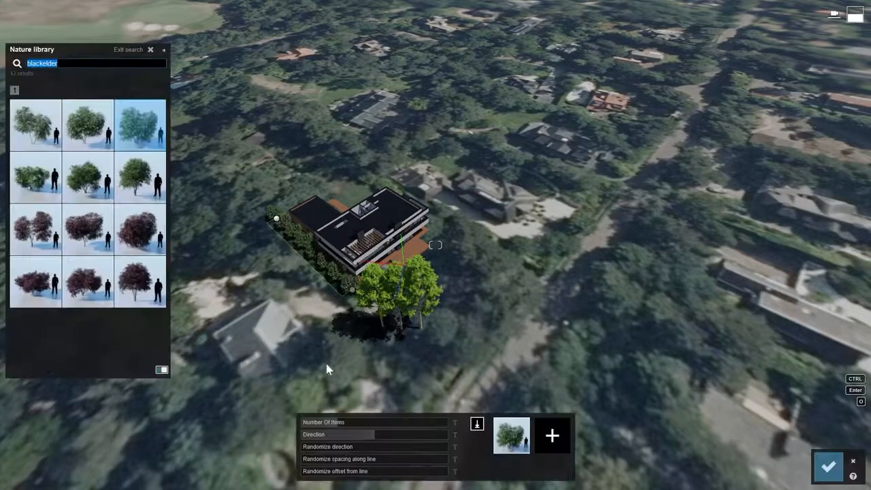
pyautogui.click(342, 423)
pyautogui.press('Return')
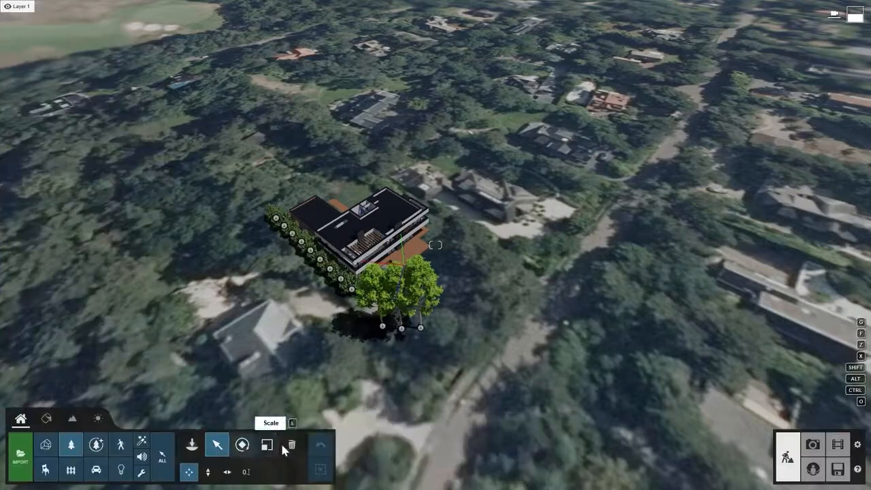
pyautogui.click(811, 448)
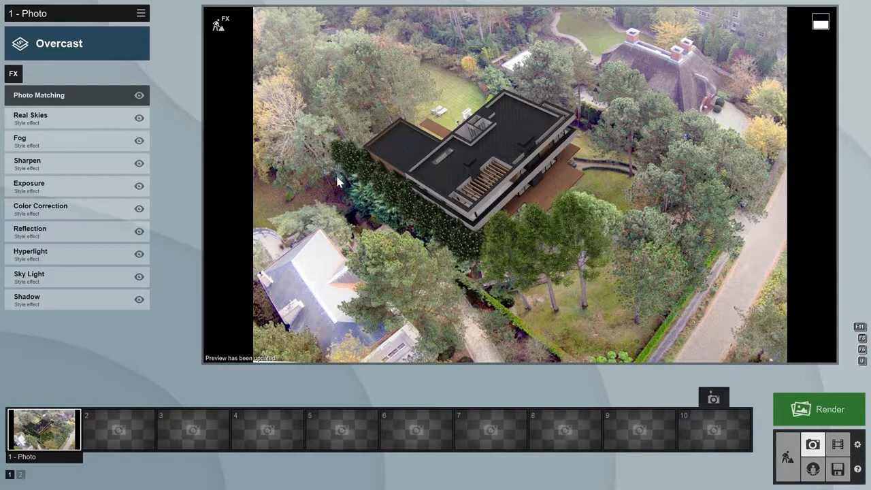
# - Disable the Sharpen effect and add a Depth of Field effect
pyautogui.click(139, 163)
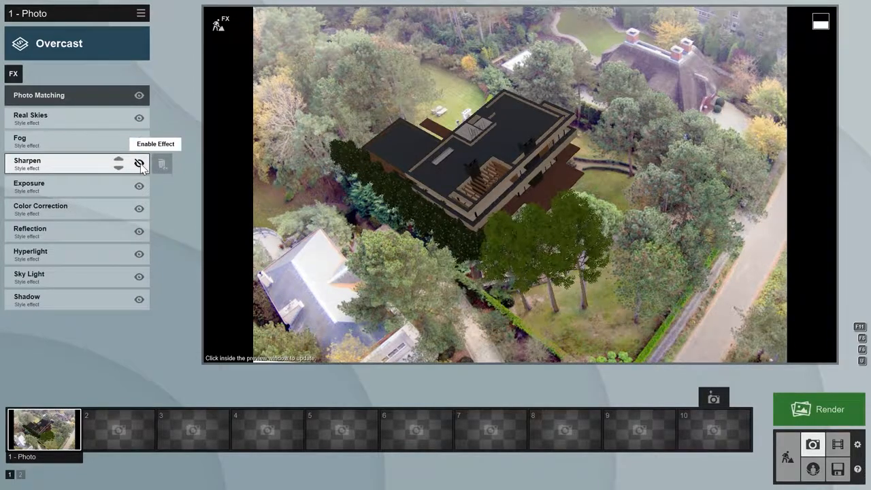
pyautogui.click(13, 73)
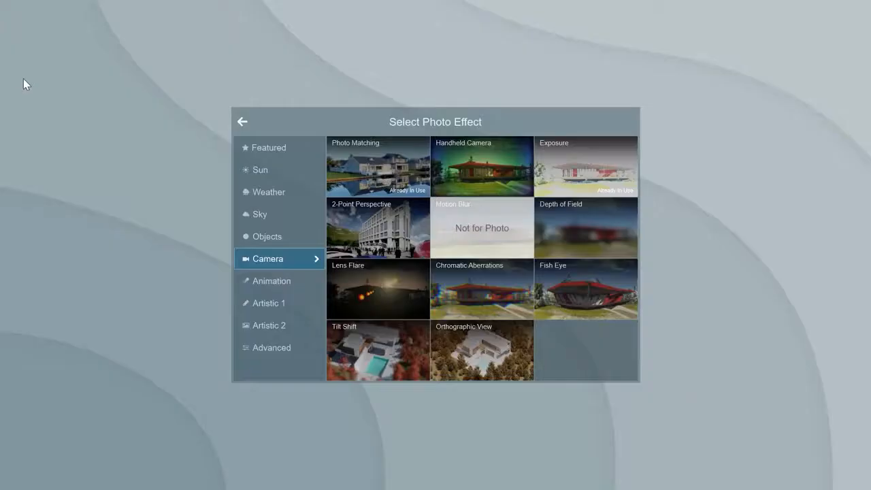
pyautogui.click(559, 216)
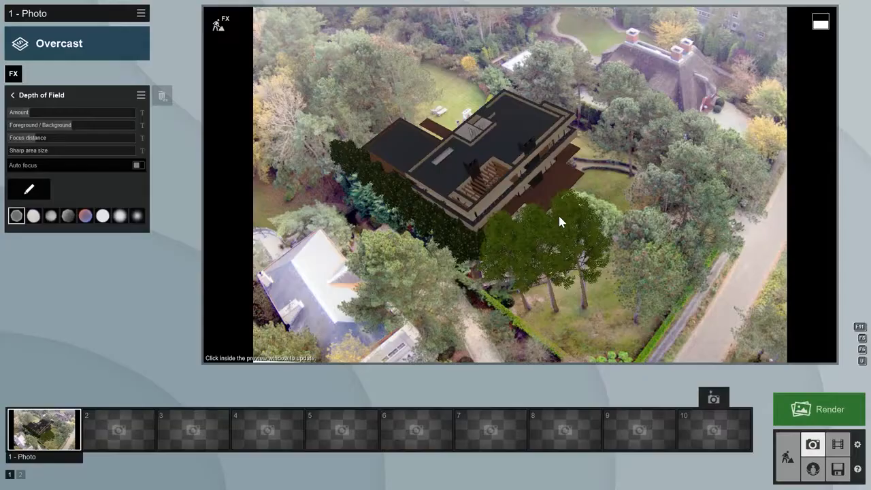
# - Focus Depth of Field on the house, cut focus distance to 6.5m and raise the blur amount
pyautogui.click(28, 192)
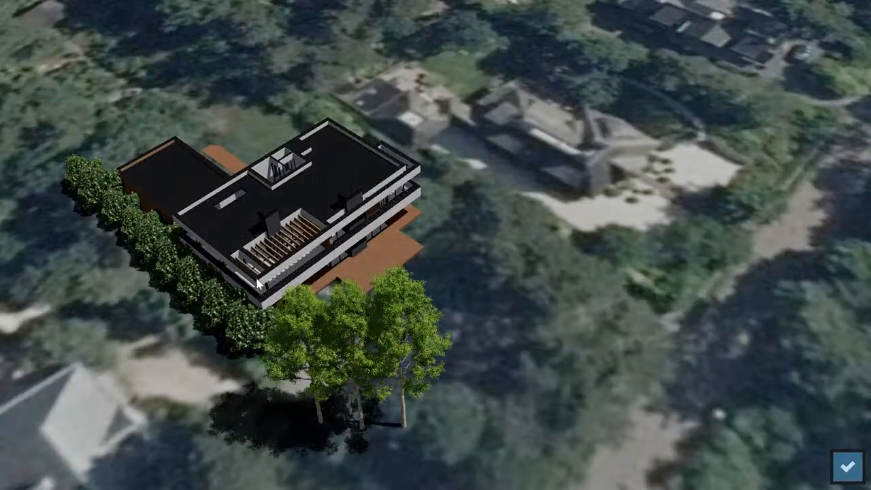
pyautogui.click(847, 466)
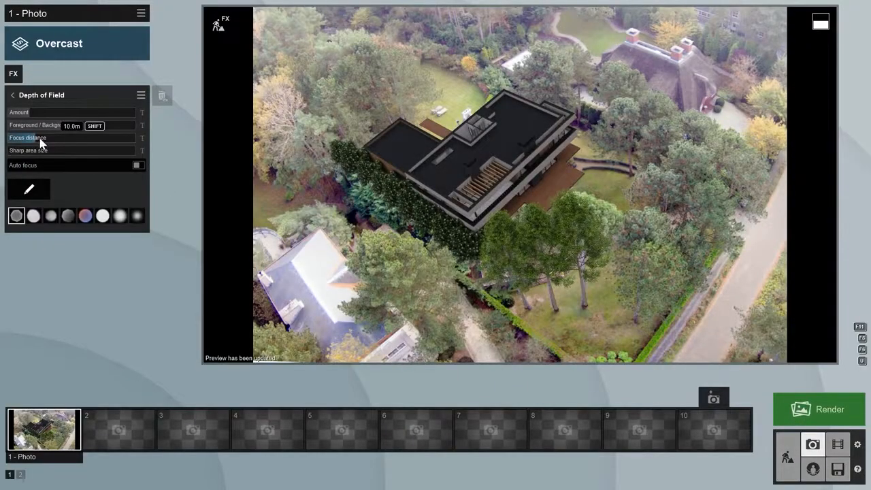
pyautogui.moveTo(38, 141); pyautogui.dragTo(32, 143)
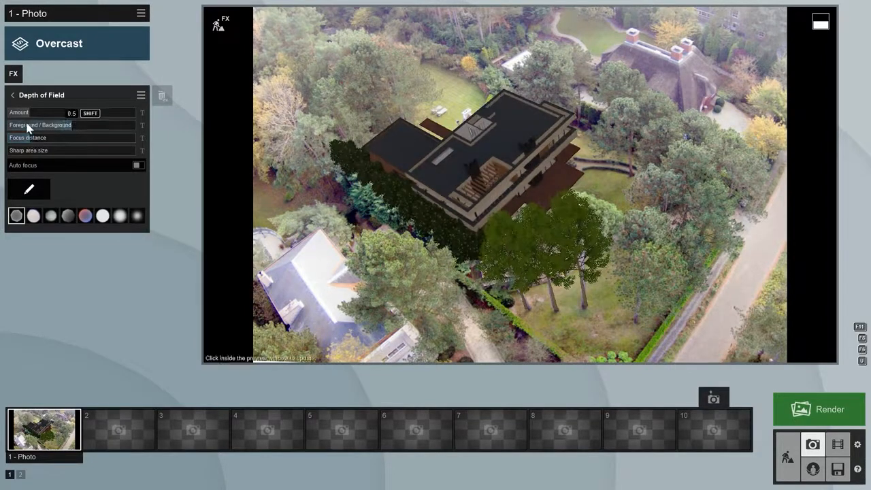
pyautogui.moveTo(31, 113)
pyautogui.mouseDown()
pyautogui.moveTo(41, 114)
pyautogui.moveTo(28, 113)
pyautogui.mouseUp()
pyautogui.click(474, 155)
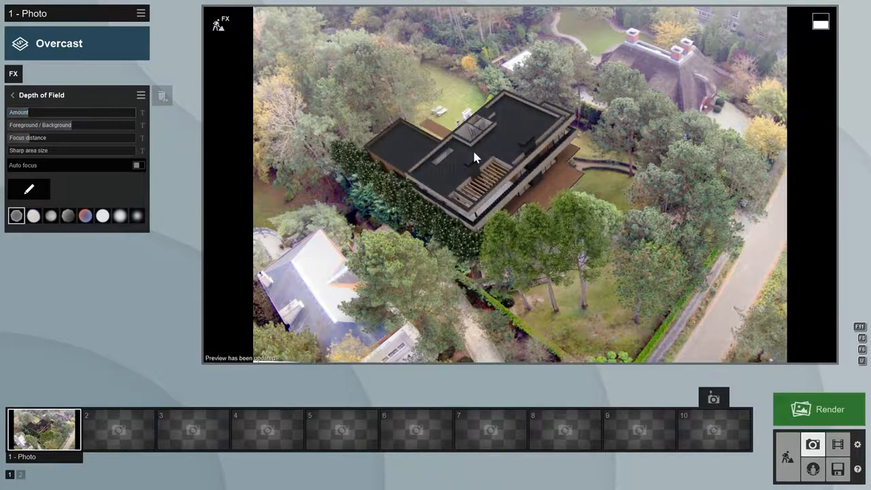
pyautogui.click(14, 95)
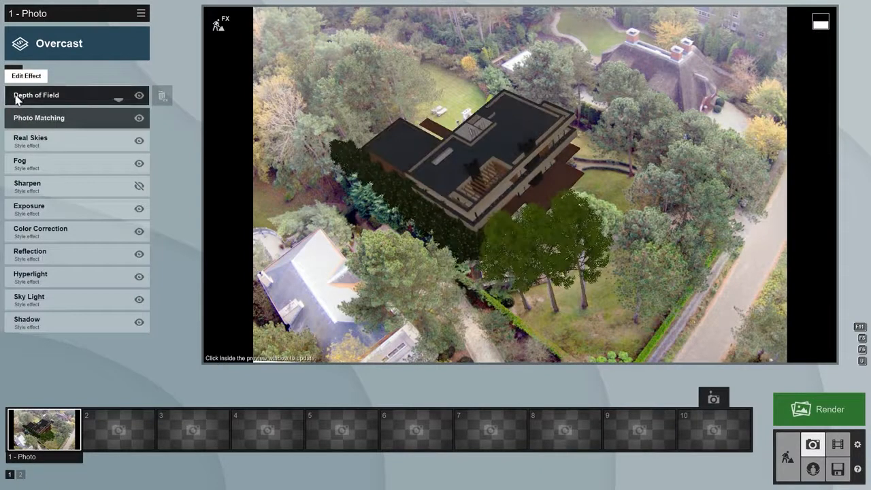
# - Change the Real Skies sky to the third Overcast sky image
pyautogui.click(42, 136)
pyautogui.click(45, 127)
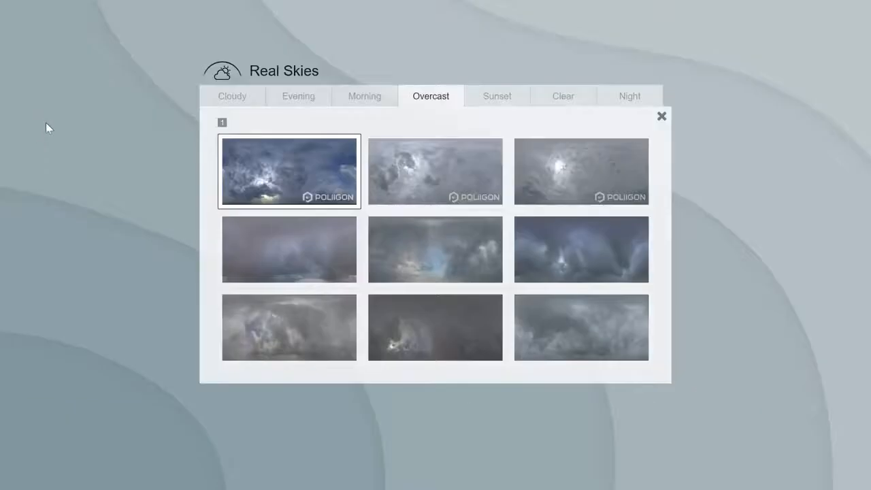
pyautogui.click(589, 180)
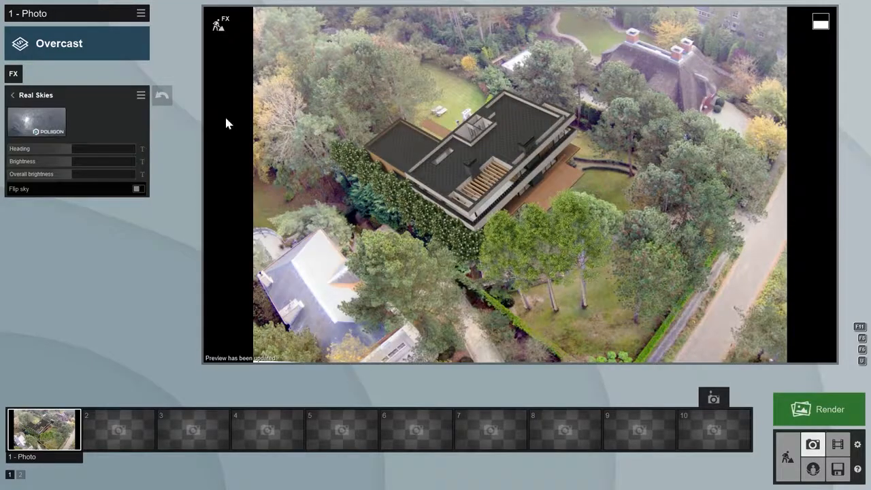
pyautogui.click(17, 97)
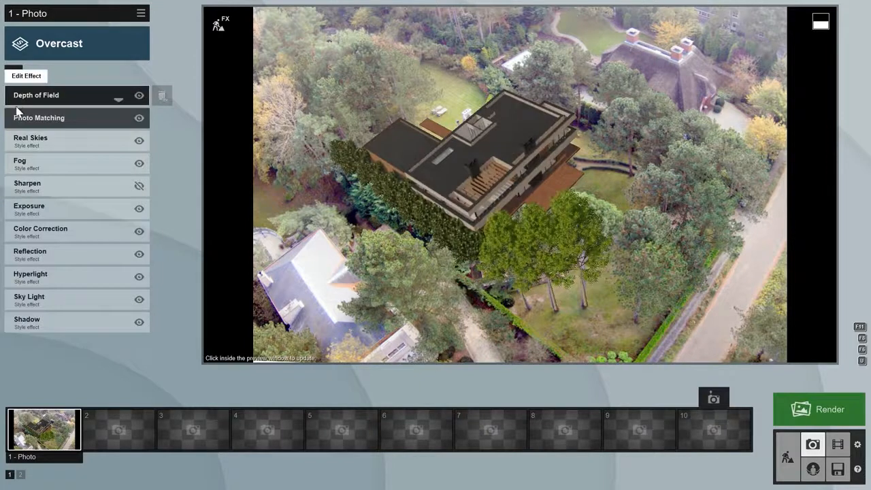
# - Lower Color Correction's Limit high from 1.0 to 0.8 and bring up the photo render options
pyautogui.click(43, 233)
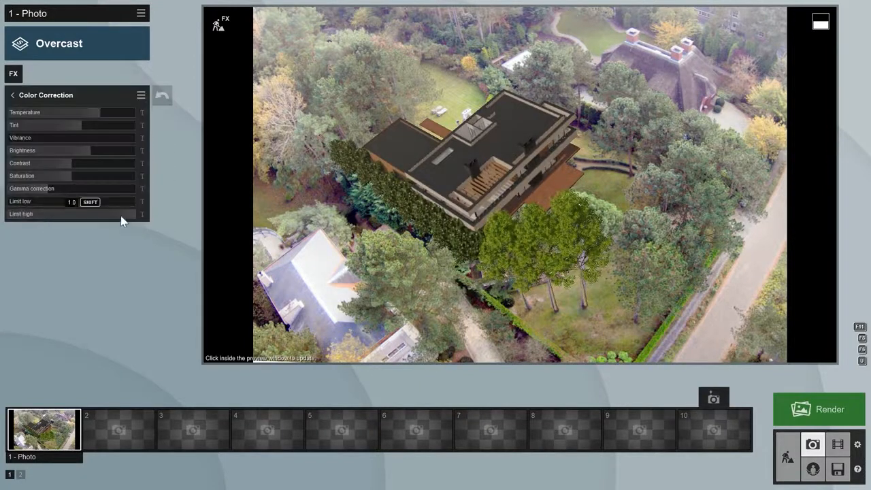
pyautogui.moveTo(133, 215); pyautogui.dragTo(99, 215)
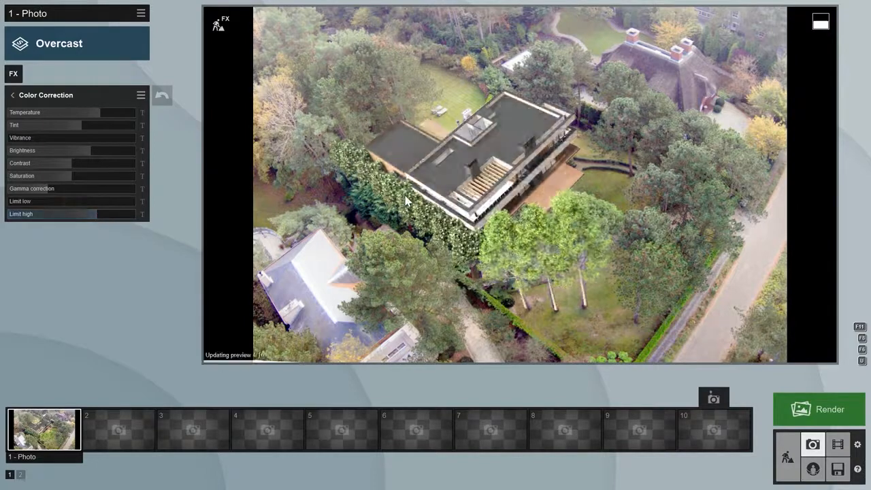
pyautogui.click(814, 411)
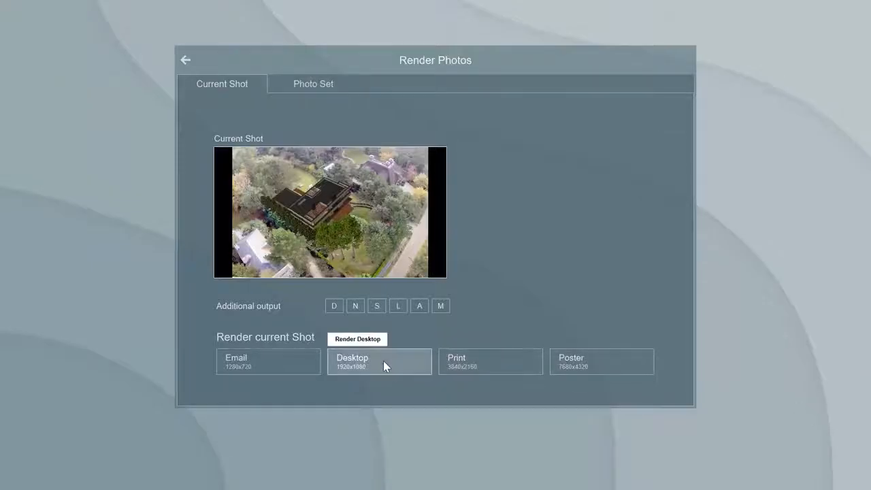
# - Render the shot at Desktop size, 1920x1080, saved as 'render'
pyautogui.click(383, 361)
pyautogui.write('render')
pyautogui.press('Return')
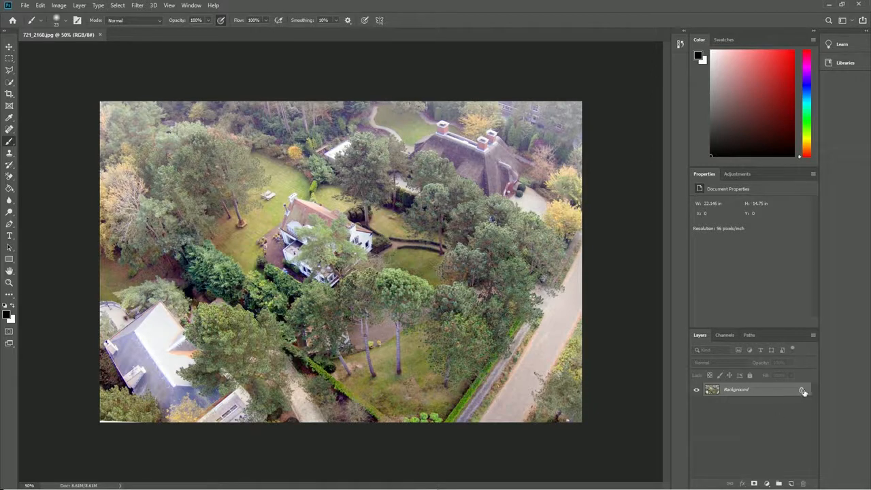
# - Unlock the Background layer and add a Brightness/Contrast layer with Contrast 23
pyautogui.click(801, 390)
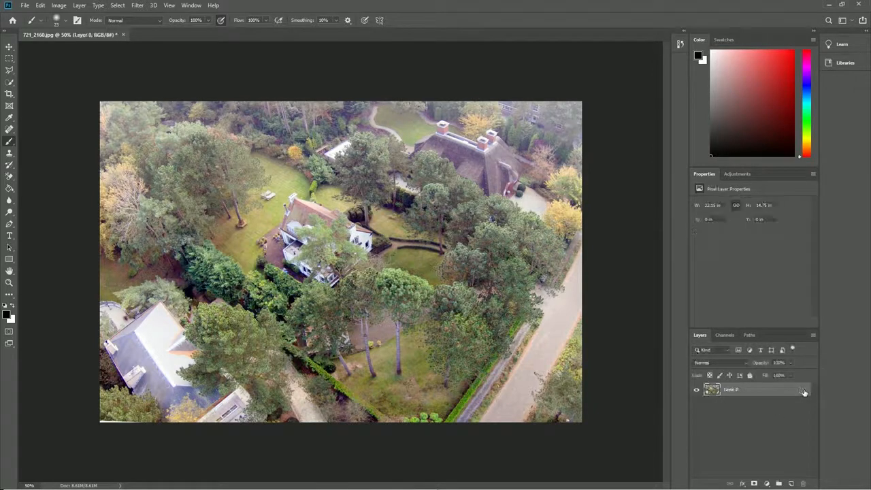
pyautogui.click(737, 175)
pyautogui.click(714, 195)
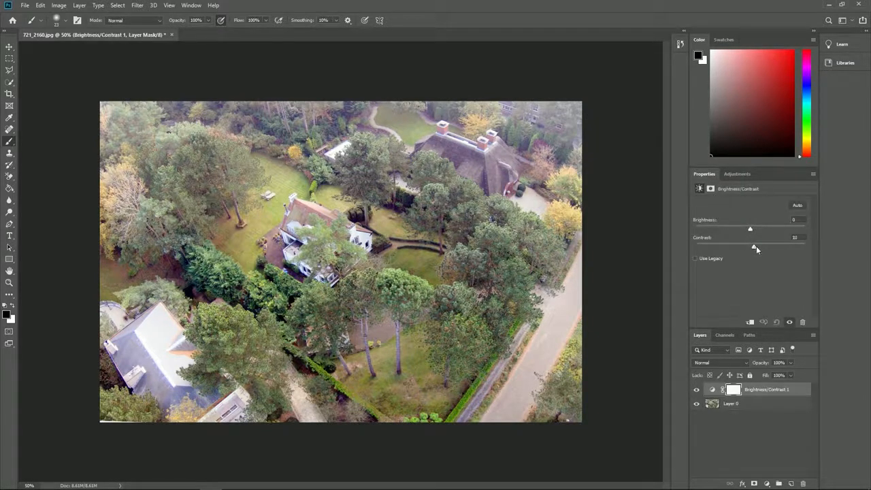
pyautogui.moveTo(755, 249); pyautogui.dragTo(764, 249)
# - Add a second Brightness/Contrast layer and a Hue/Saturation layer: Blues -84, Magentas -72, Master -14
pyautogui.click(735, 174)
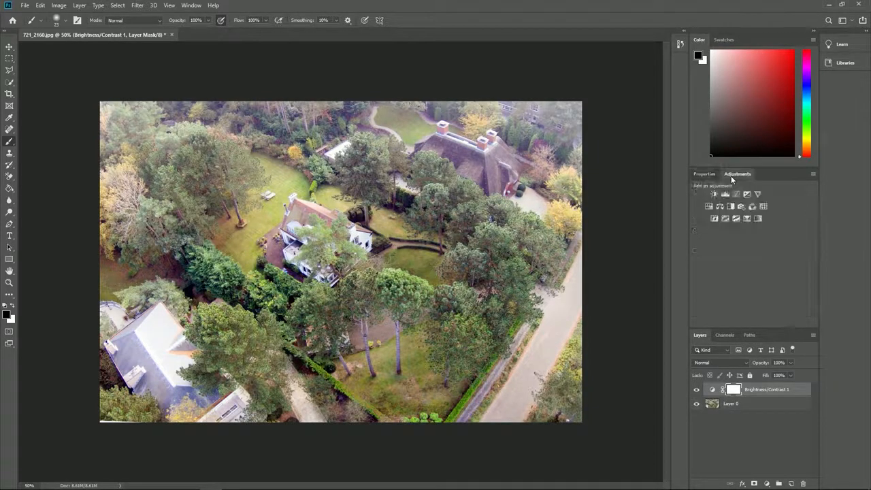
pyautogui.click(713, 193)
pyautogui.click(709, 207)
pyautogui.click(740, 217)
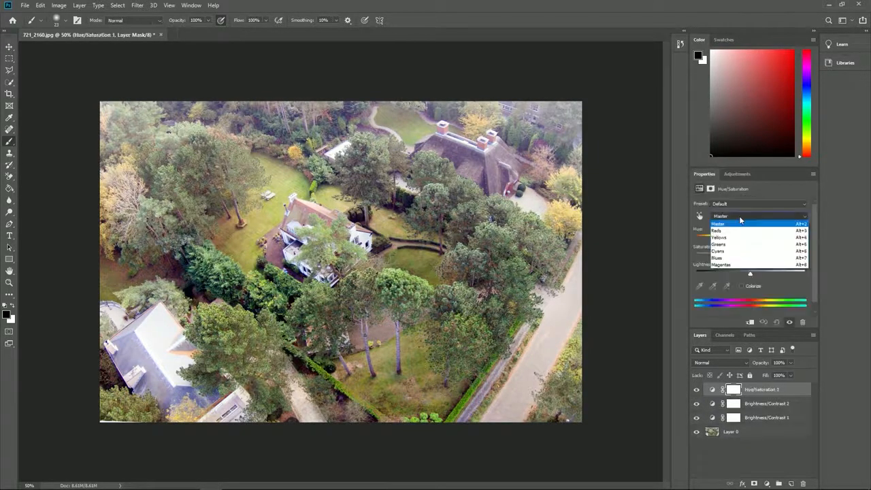
pyautogui.click(738, 259)
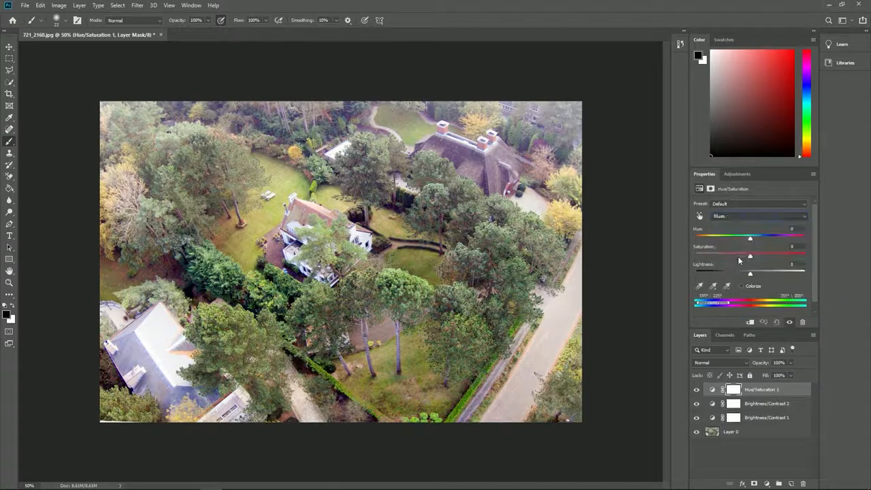
pyautogui.moveTo(748, 256)
pyautogui.mouseDown()
pyautogui.moveTo(704, 256)
pyautogui.moveTo(740, 258)
pyautogui.mouseUp()
pyautogui.click(742, 216)
pyautogui.click(741, 258)
pyautogui.click(741, 217)
pyautogui.click(742, 219)
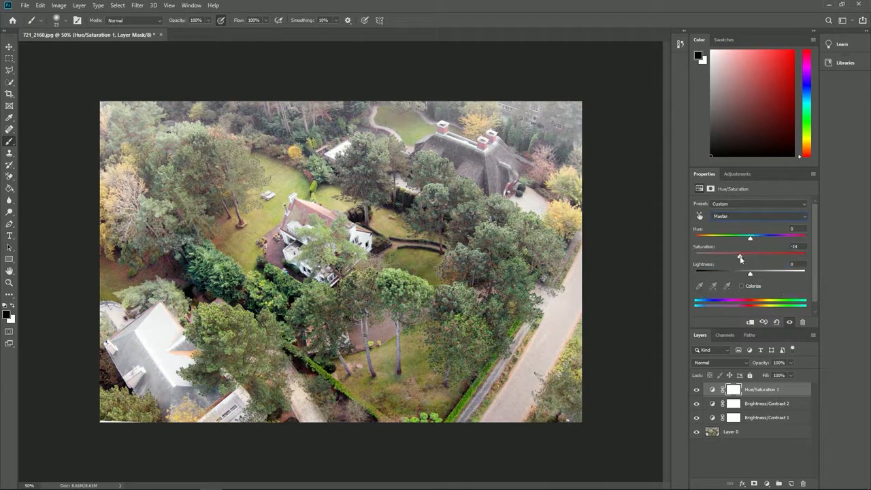
# - Add a Curves layer with an S-shaped curve, darker shadows and brighter highlights
pyautogui.click(735, 174)
pyautogui.click(736, 194)
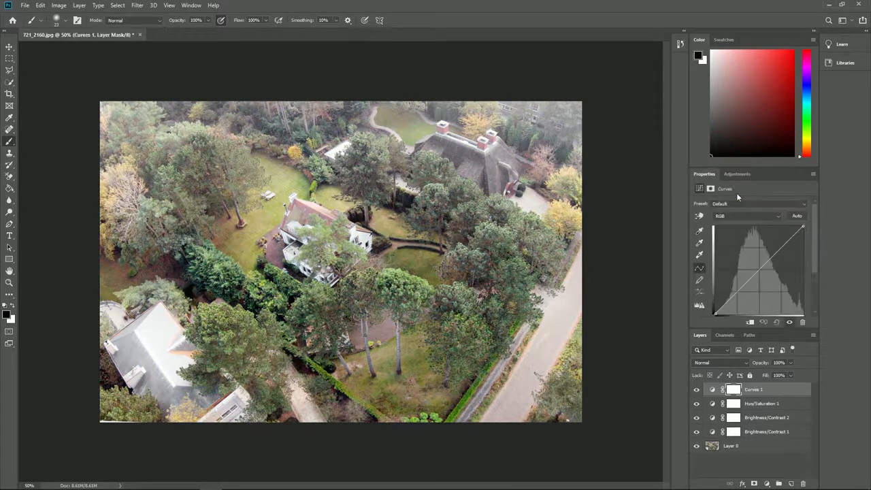
pyautogui.click(759, 270)
pyautogui.click(737, 291)
pyautogui.moveTo(788, 241); pyautogui.dragTo(789, 244)
pyautogui.moveTo(759, 270); pyautogui.dragTo(759, 274)
pyautogui.moveTo(789, 243); pyautogui.dragTo(788, 241)
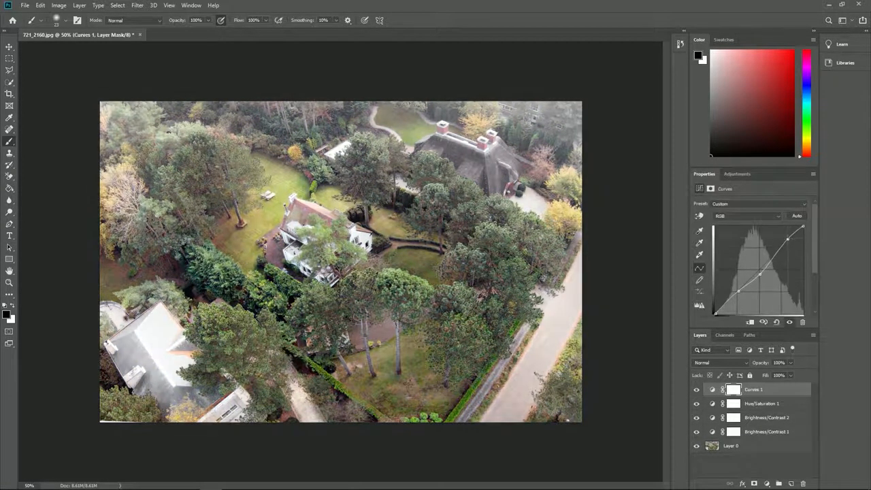
pyautogui.moveTo(738, 291); pyautogui.dragTo(737, 294)
pyautogui.press('s')
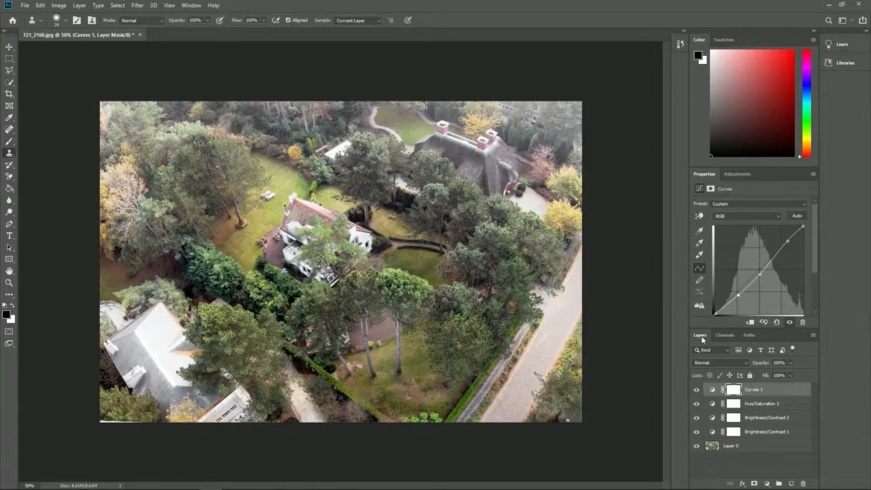
# - On Layer 0, clone-stamp lawn over part of the existing house's roof
pyautogui.click(730, 447)
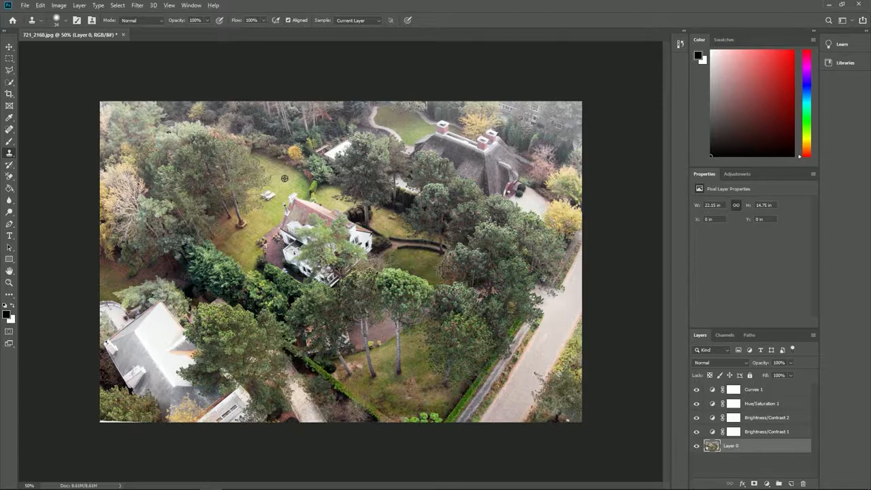
pyautogui.keyDown('alt'); pyautogui.click(284, 179); pyautogui.keyUp('alt')
pyautogui.moveTo(289, 197)
pyautogui.mouseDown()
pyautogui.moveTo(304, 204)
pyautogui.moveTo(296, 211)
pyautogui.moveTo(311, 203)
pyautogui.mouseUp()
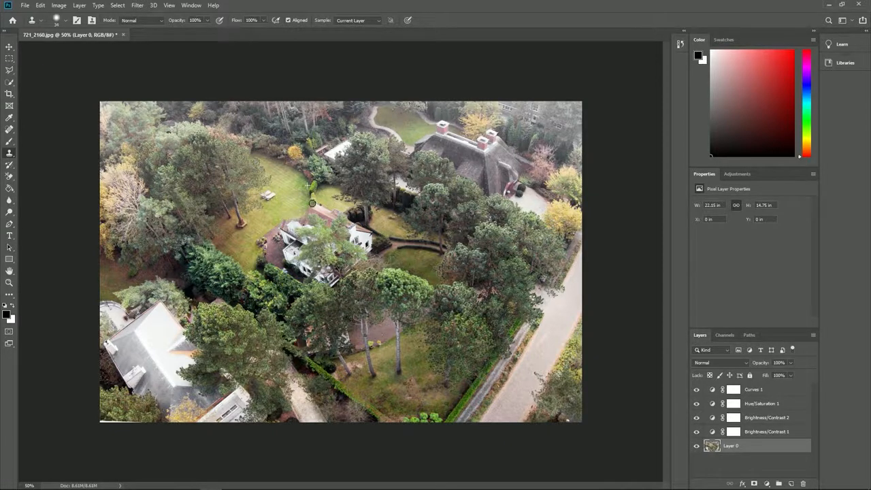
# - Export the graded image and load 721_2160-adjusted.png as Lumion's photo-matching background
pyautogui.click(24, 6)
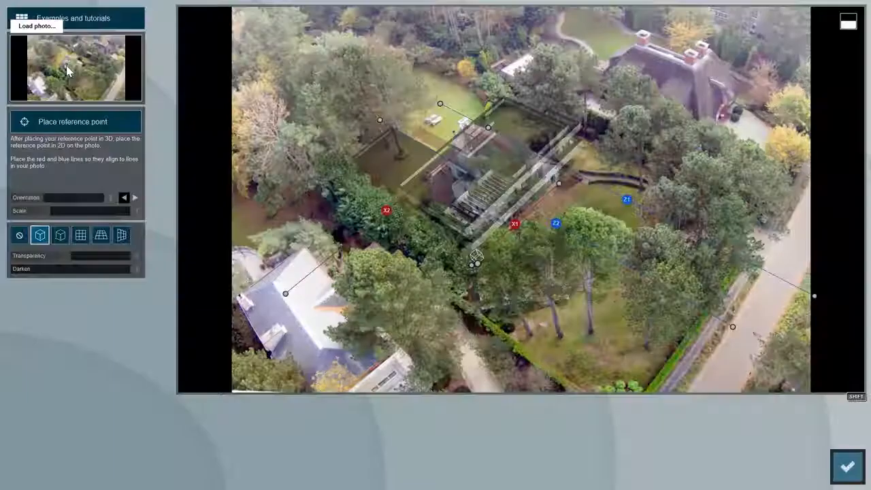
pyautogui.click(68, 71)
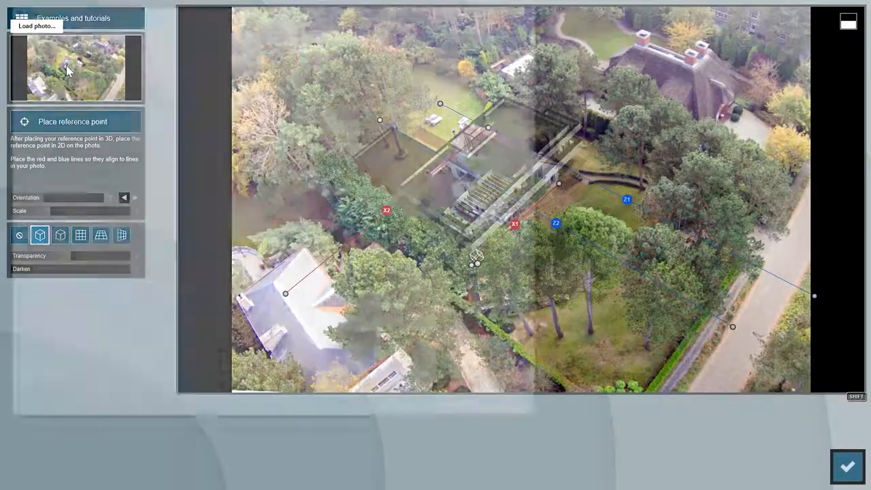
pyautogui.doubleClick(416, 131)
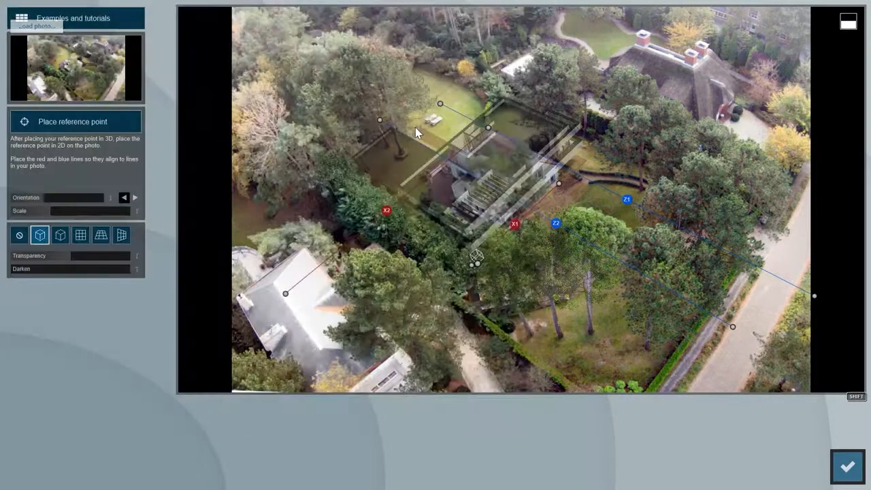
pyautogui.click(847, 466)
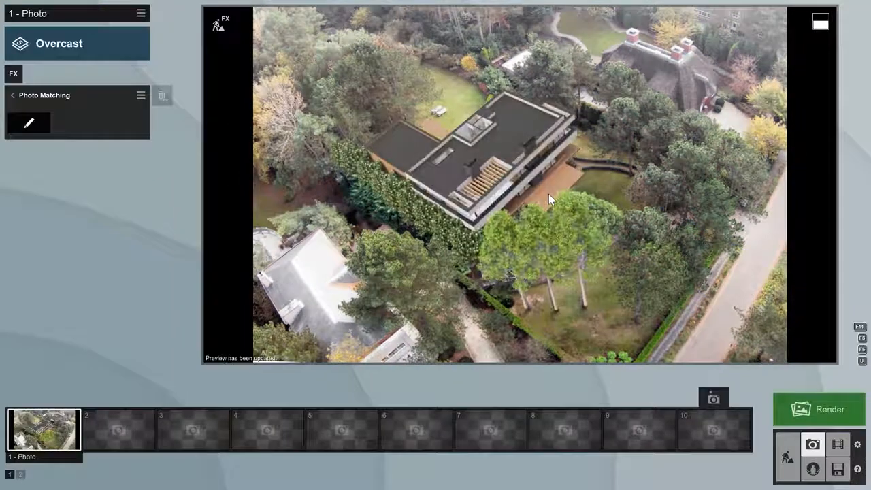